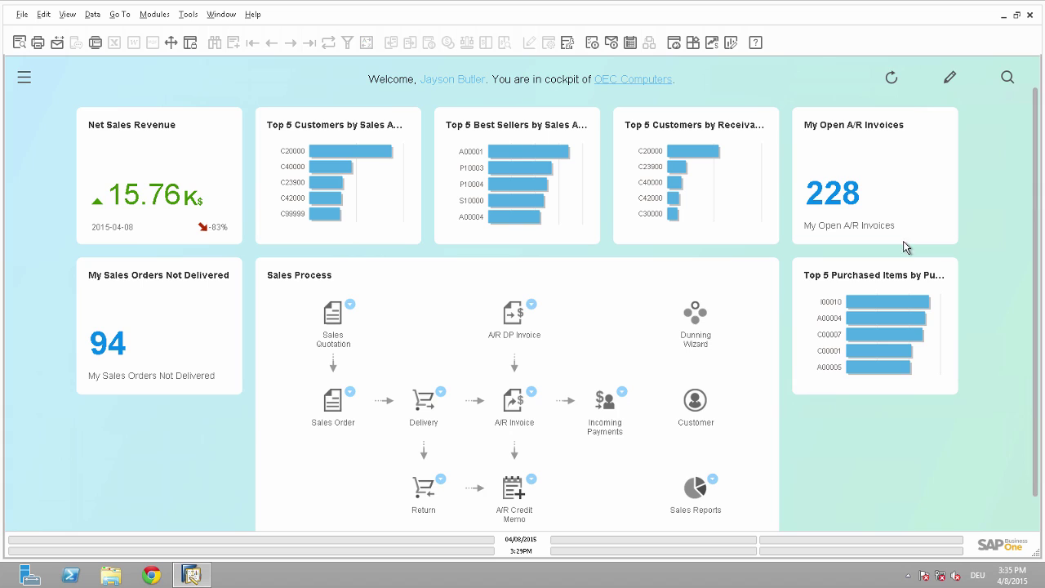
# Open the cockpit's Look Up Data search and reveal its gear-menu customization options.
pyautogui.click(1007, 76)
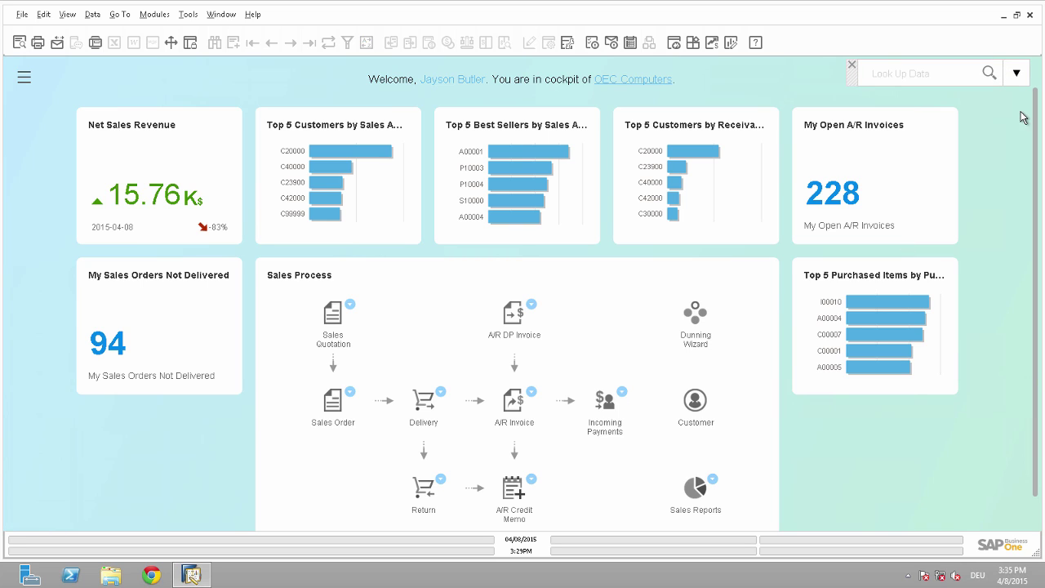
pyautogui.click(1015, 75)
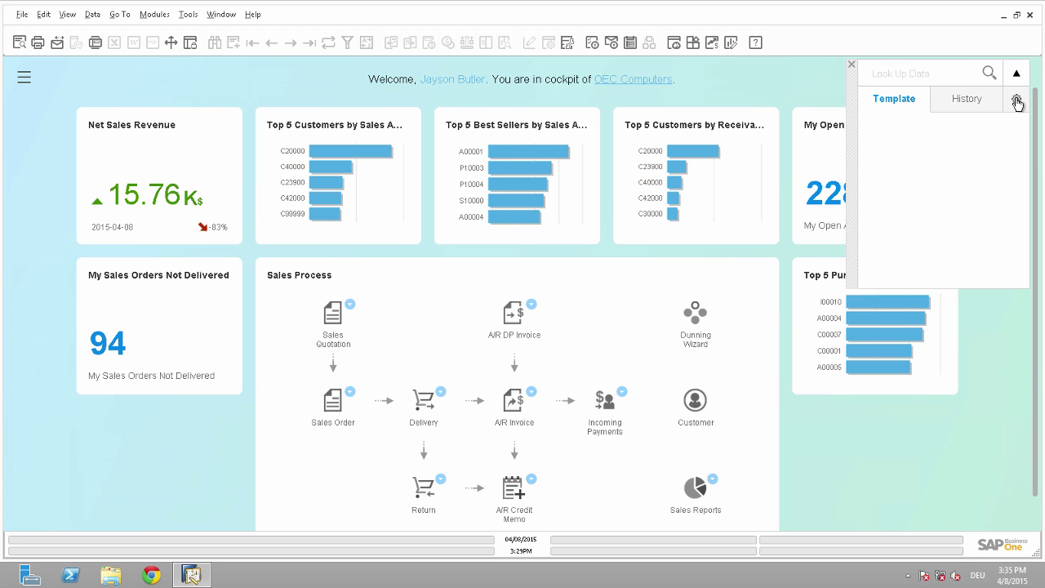
pyautogui.click(1015, 99)
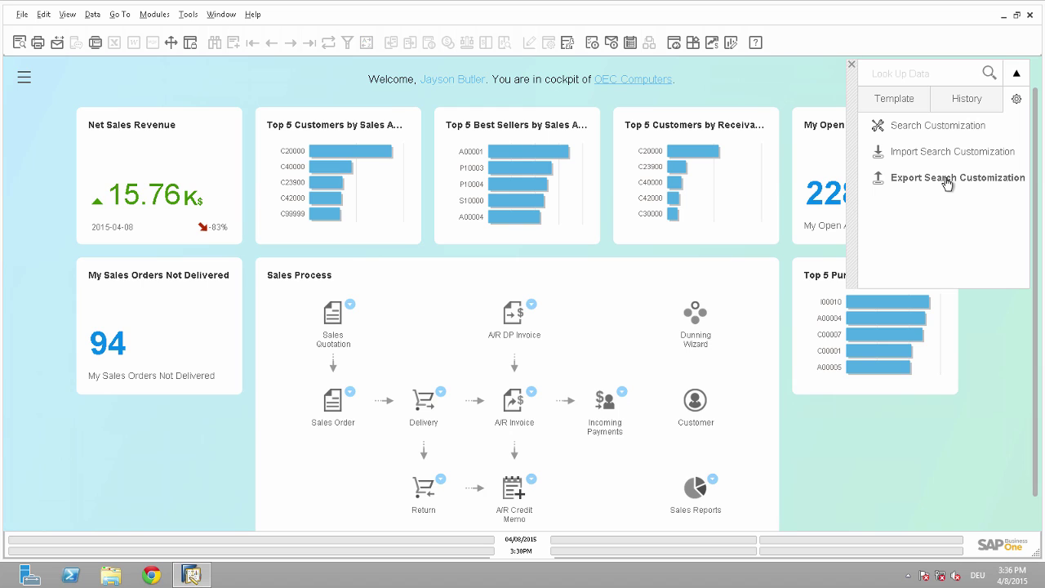
# Export the current search customization to the Desktop as a backup zip named initial_state.
pyautogui.click(947, 179)
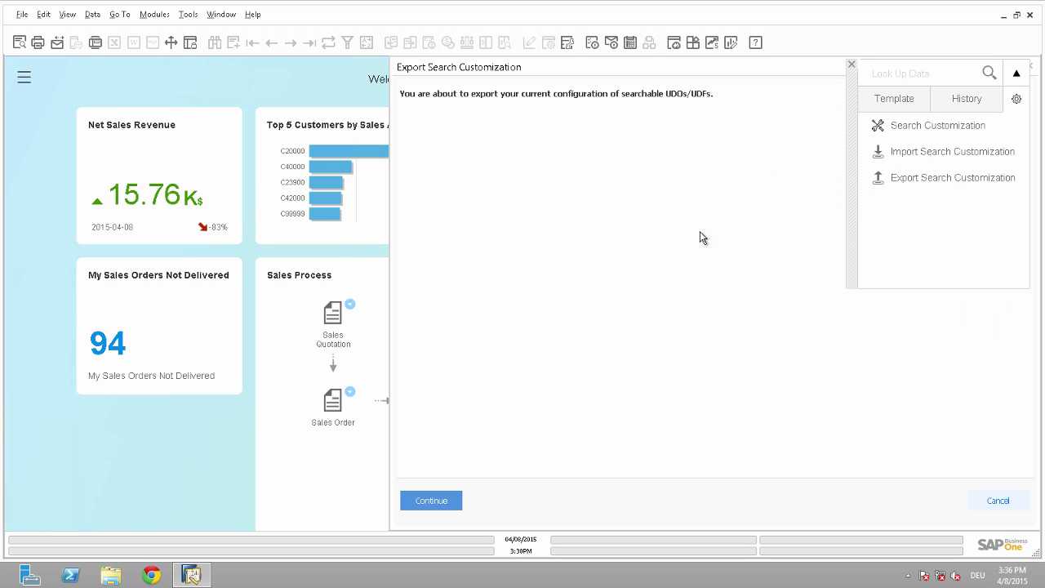
pyautogui.moveTo(580, 70); pyautogui.dragTo(331, 70)
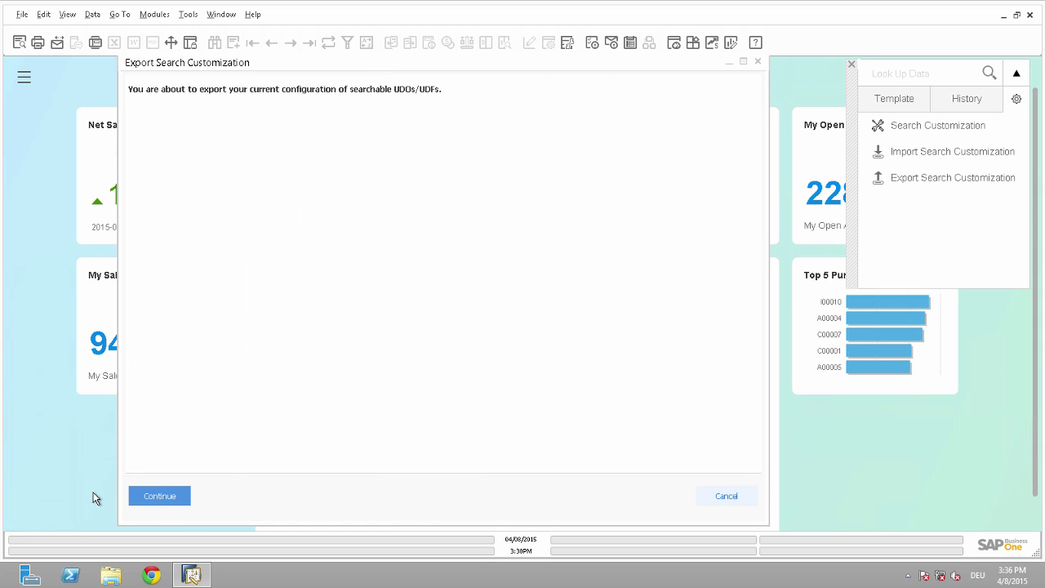
pyautogui.click(175, 495)
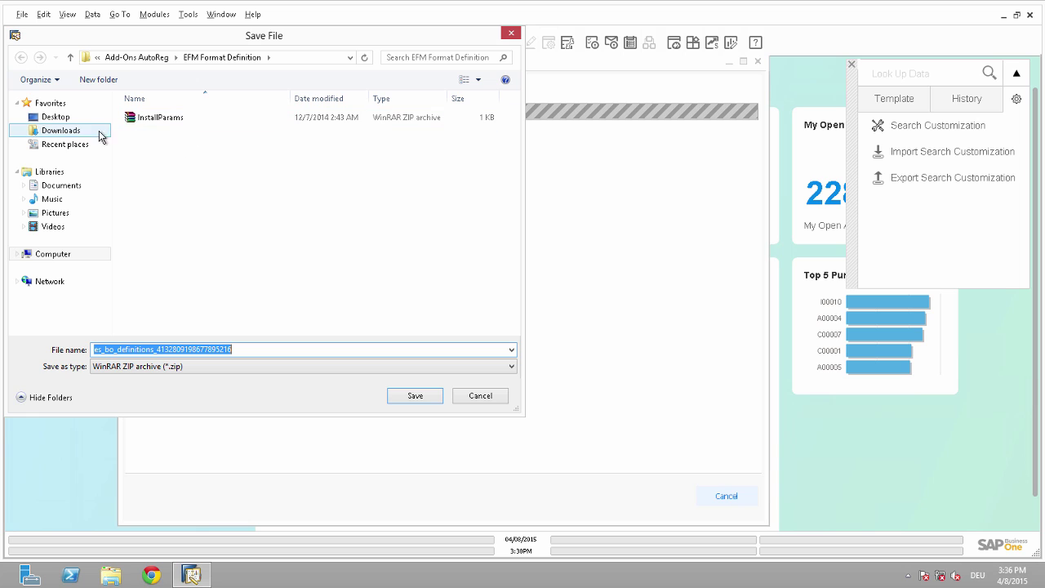
pyautogui.click(58, 119)
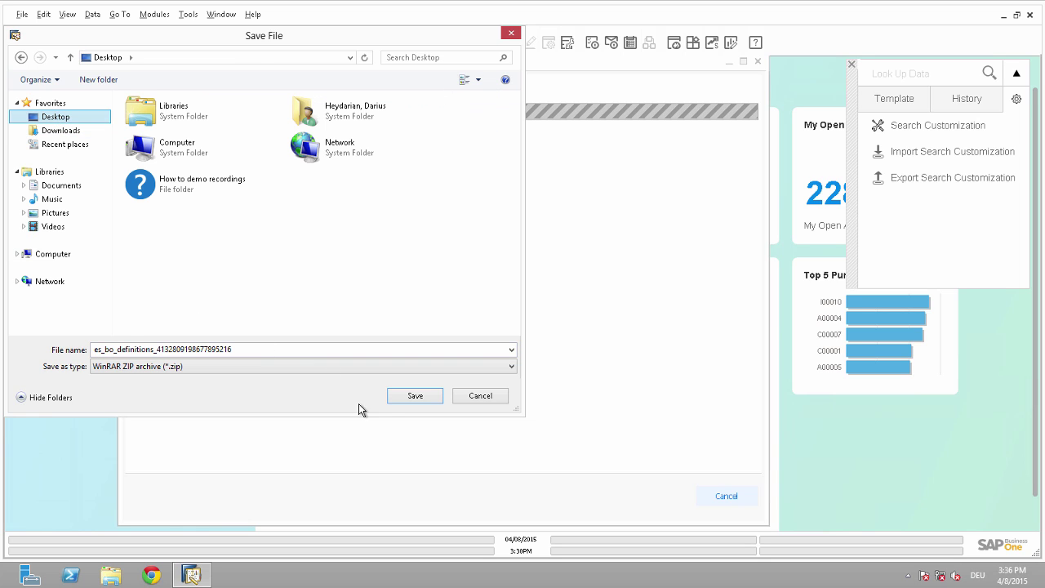
pyautogui.doubleClick(340, 349)
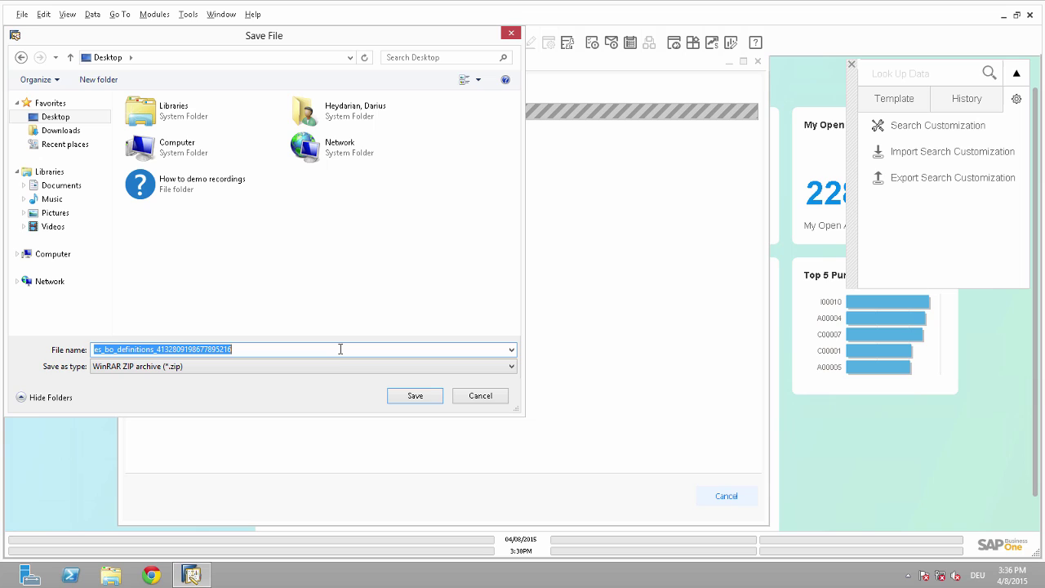
pyautogui.write('initial')
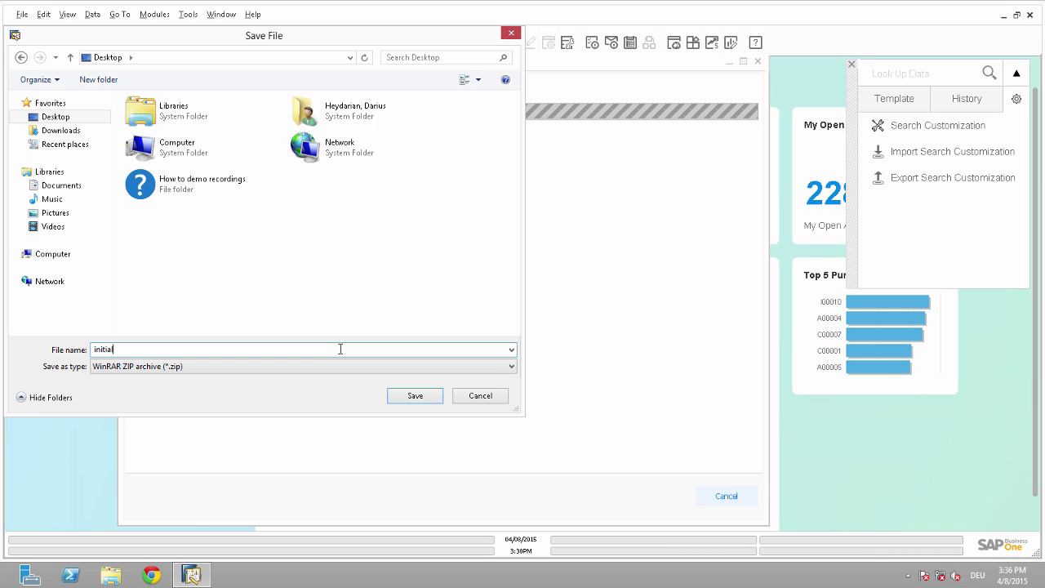
pyautogui.write('_state_ex')
pyautogui.press('Return')
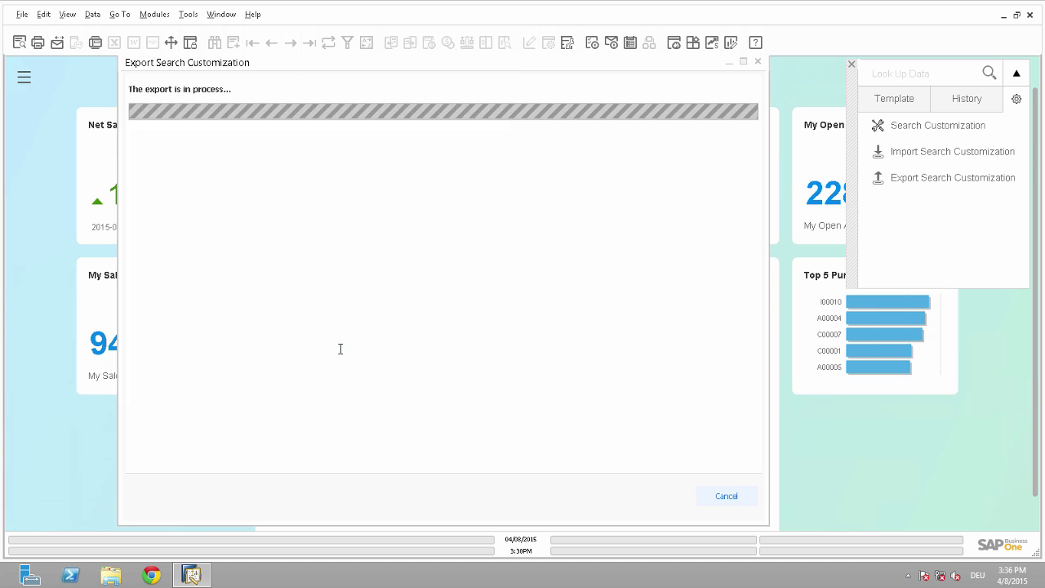
pyautogui.click(161, 495)
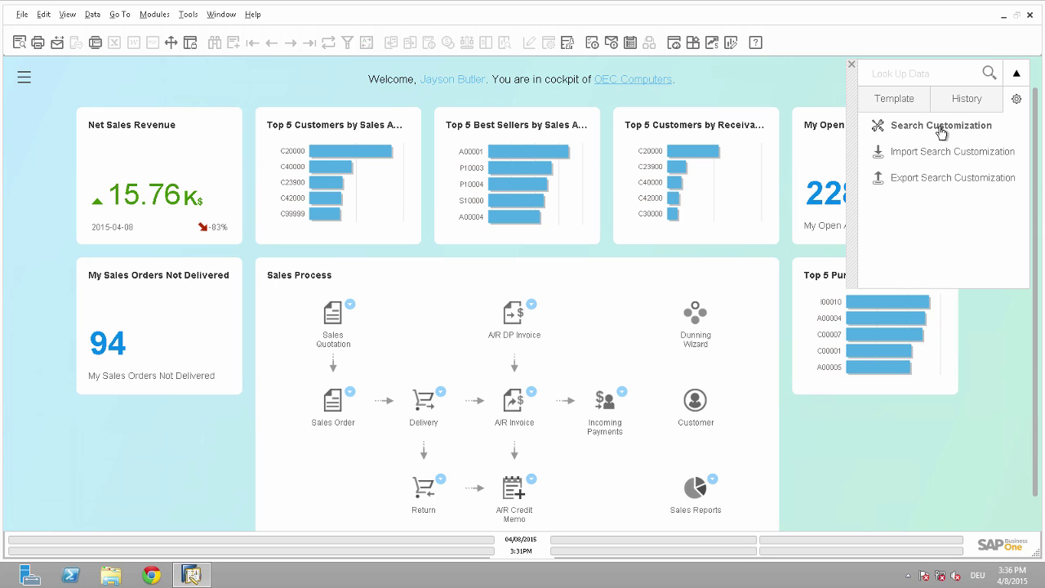
pyautogui.click(916, 72)
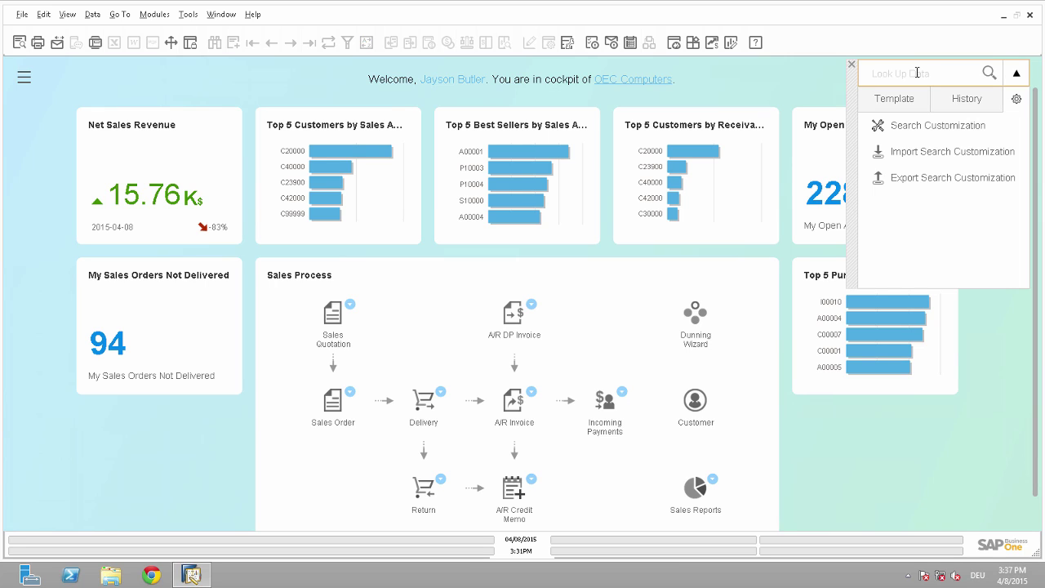
pyautogui.write('HSBC')
pyautogui.press('Return')
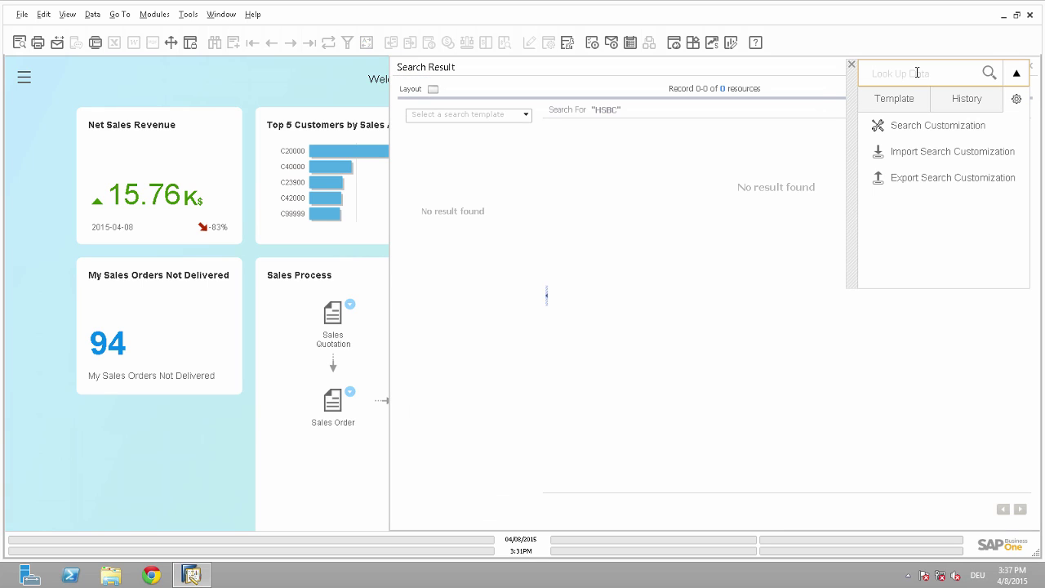
pyautogui.moveTo(695, 70); pyautogui.dragTo(501, 80)
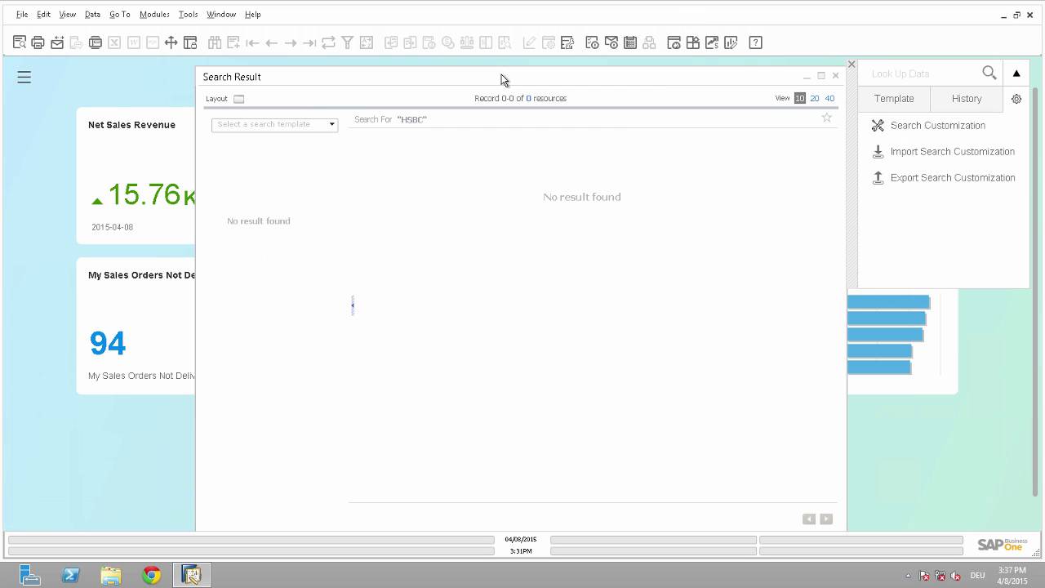
pyautogui.click(837, 78)
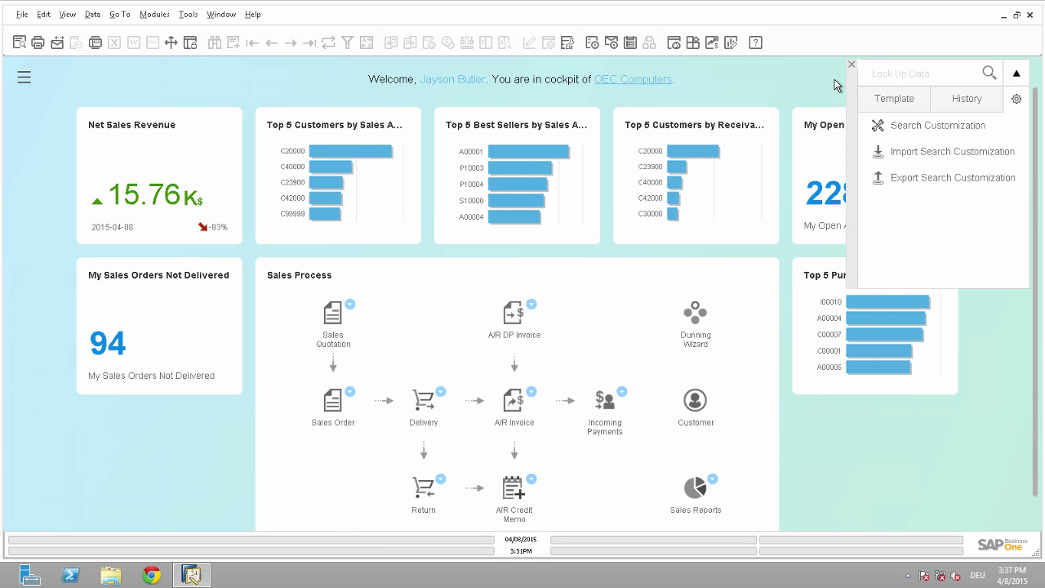
# Open Business Partner under Master Data and filter its out-of-scope fields by 'Bank'.
pyautogui.click(914, 132)
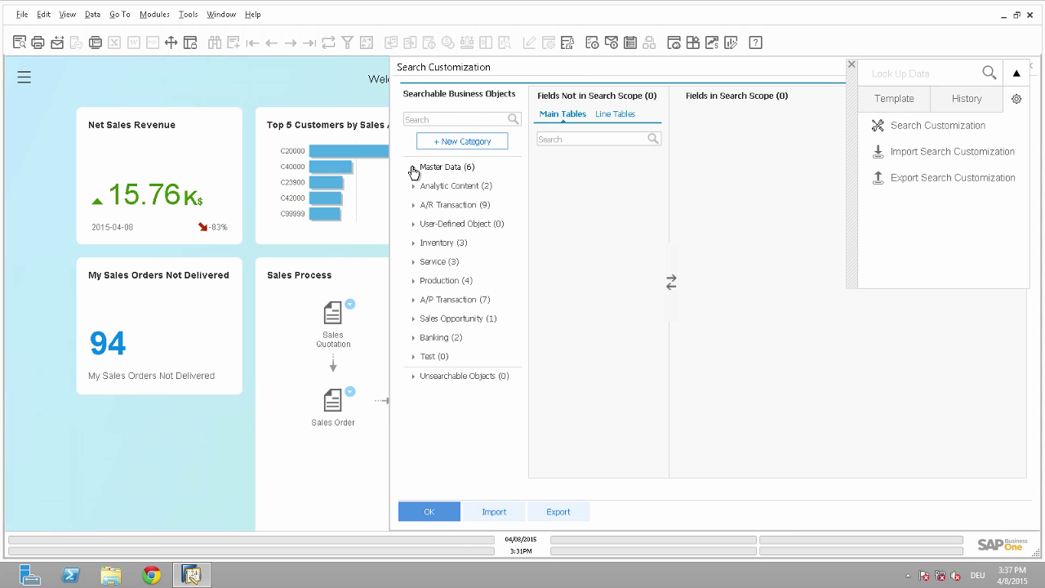
pyautogui.click(413, 167)
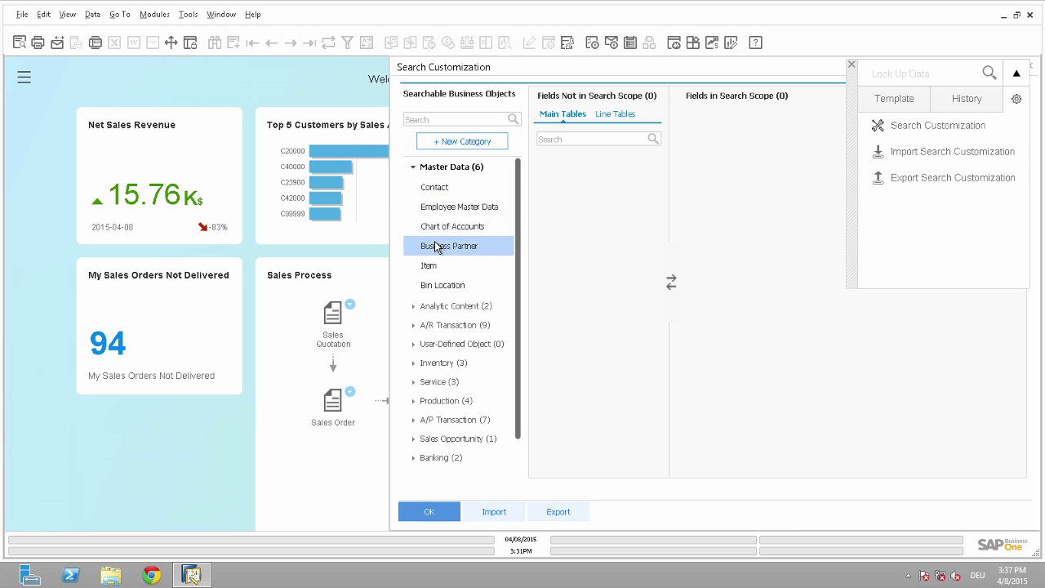
pyautogui.click(436, 246)
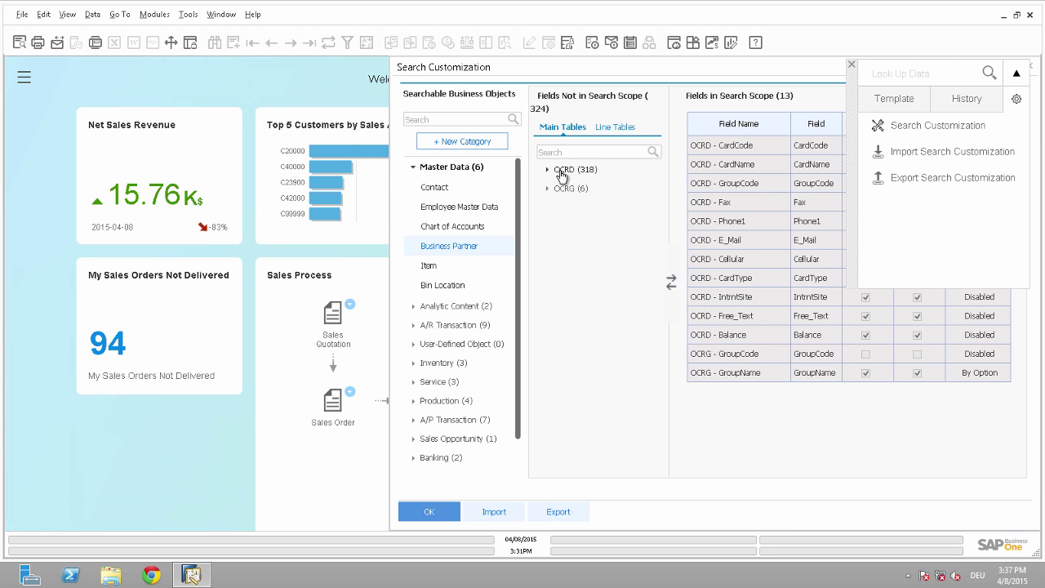
pyautogui.click(626, 148)
pyautogui.write('Bank')
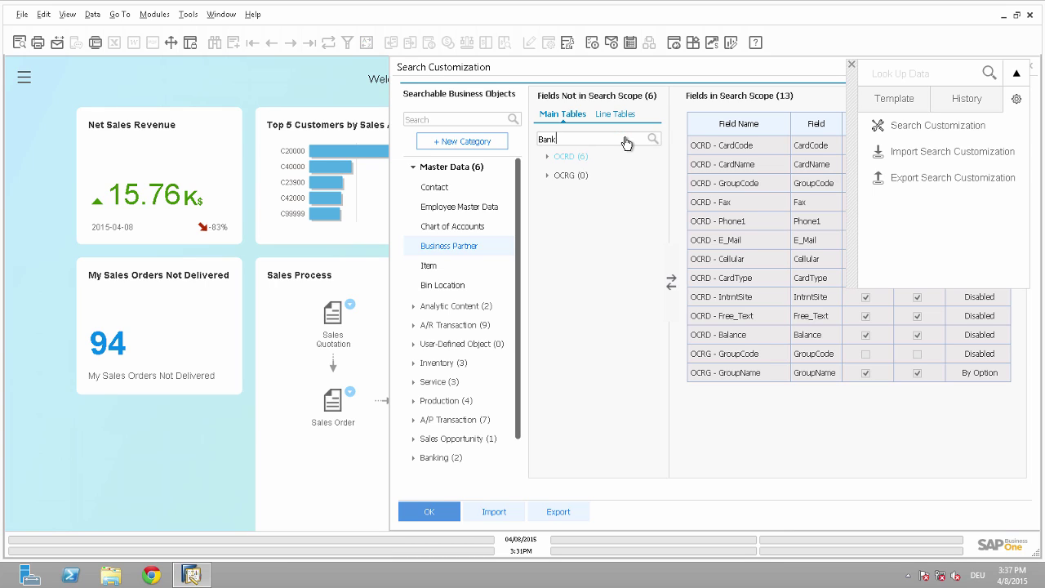
pyautogui.click(546, 157)
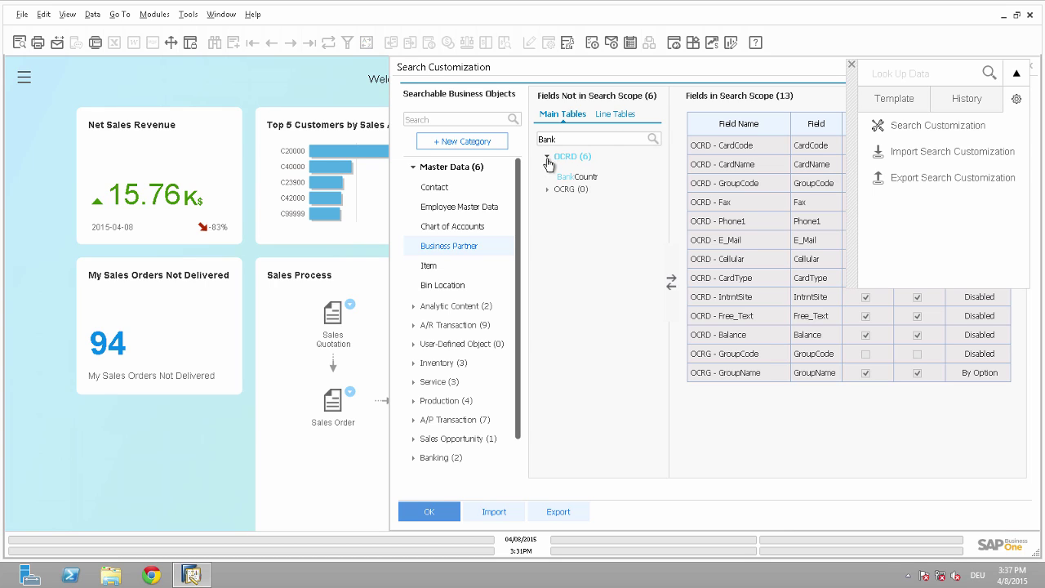
pyautogui.moveTo(548, 173)
pyautogui.mouseDown()
pyautogui.moveTo(645, 173)
pyautogui.moveTo(549, 174)
pyautogui.mouseUp()
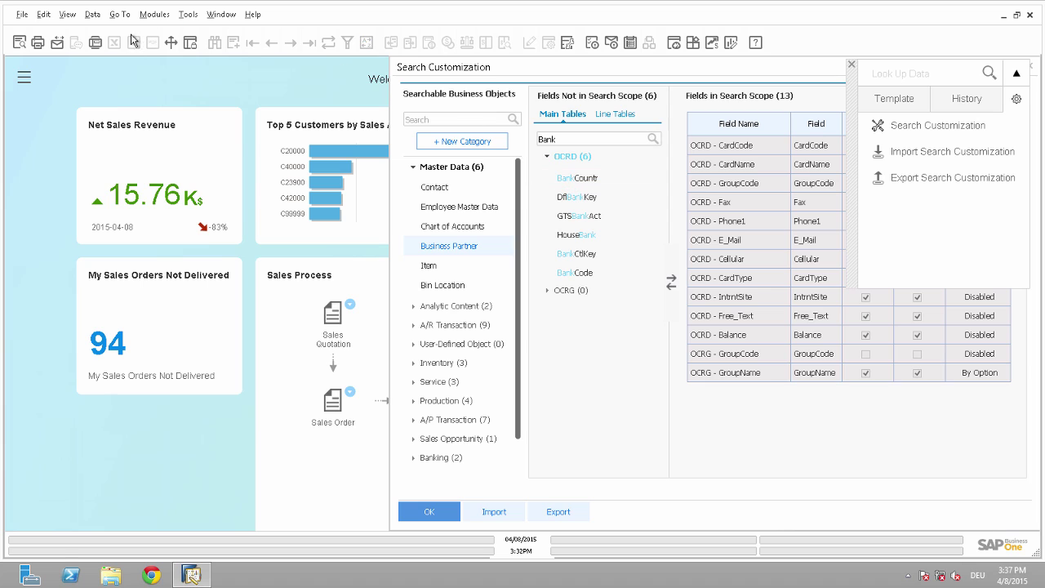
# Open the Business Partner Master Data form on the first record.
pyautogui.click(151, 14)
pyautogui.moveTo(169, 106)
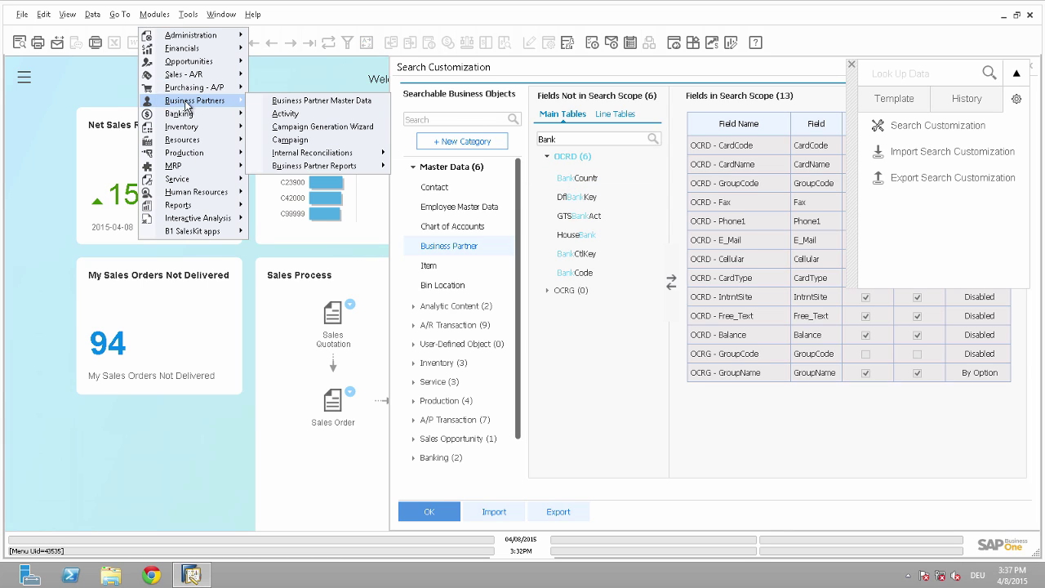
pyautogui.click(276, 100)
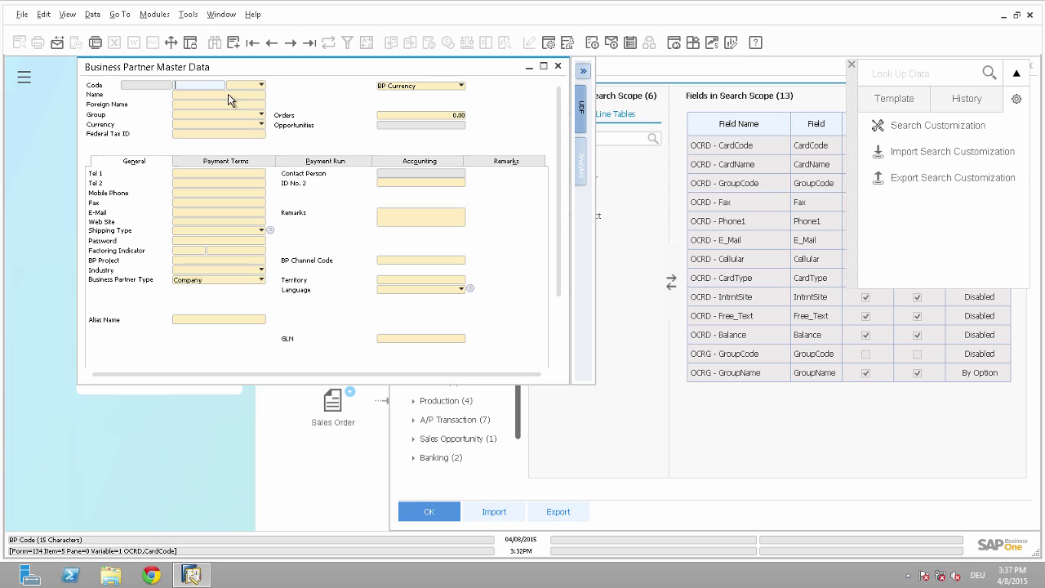
pyautogui.click(253, 43)
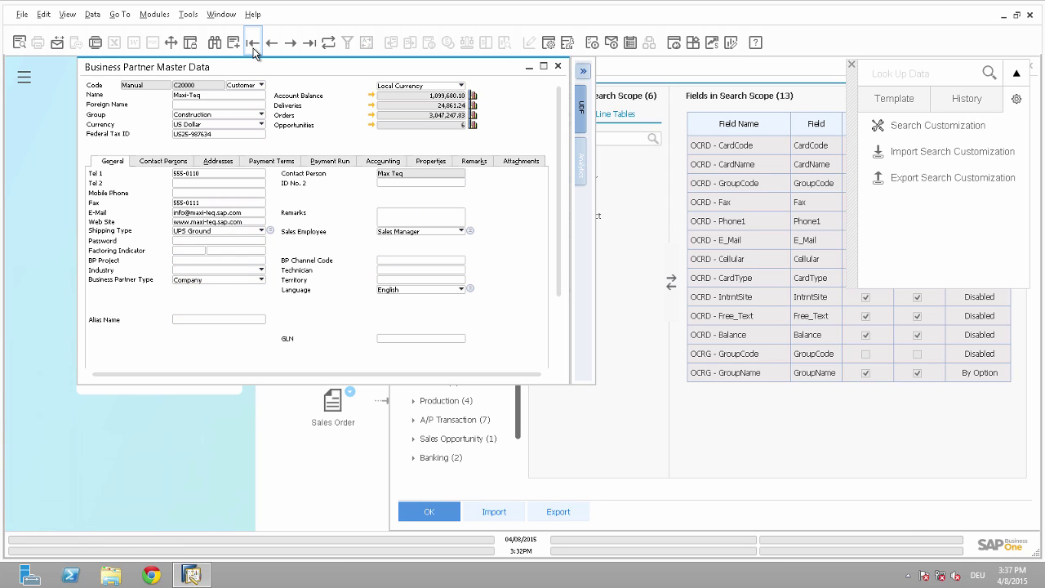
# Turn on system information and view Payment Terms, showing Bank Code BOA and price list.
pyautogui.click(68, 16)
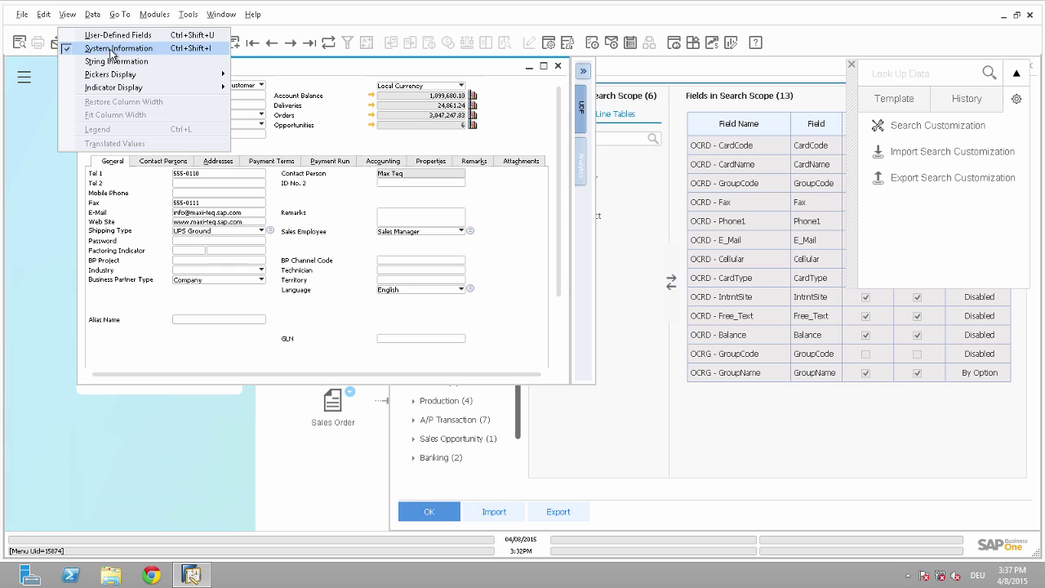
pyautogui.click(317, 85)
pyautogui.moveTo(324, 129)
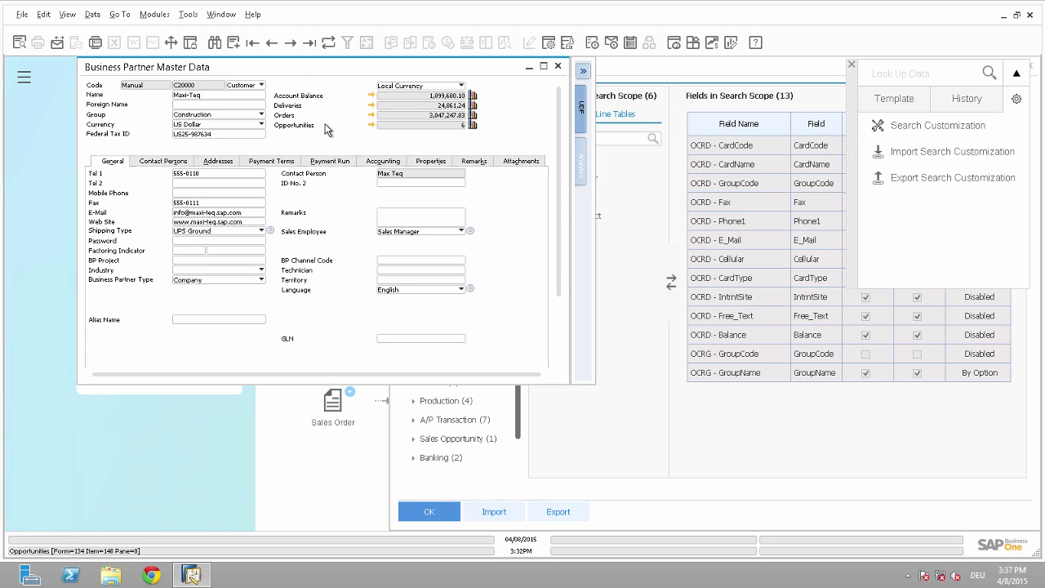
pyautogui.moveTo(278, 167)
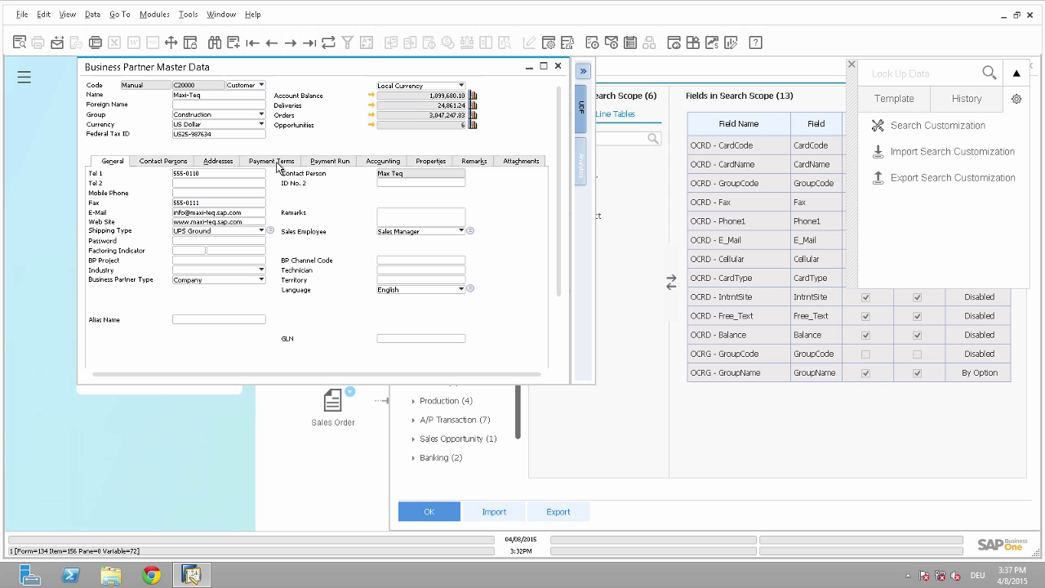
pyautogui.click(279, 165)
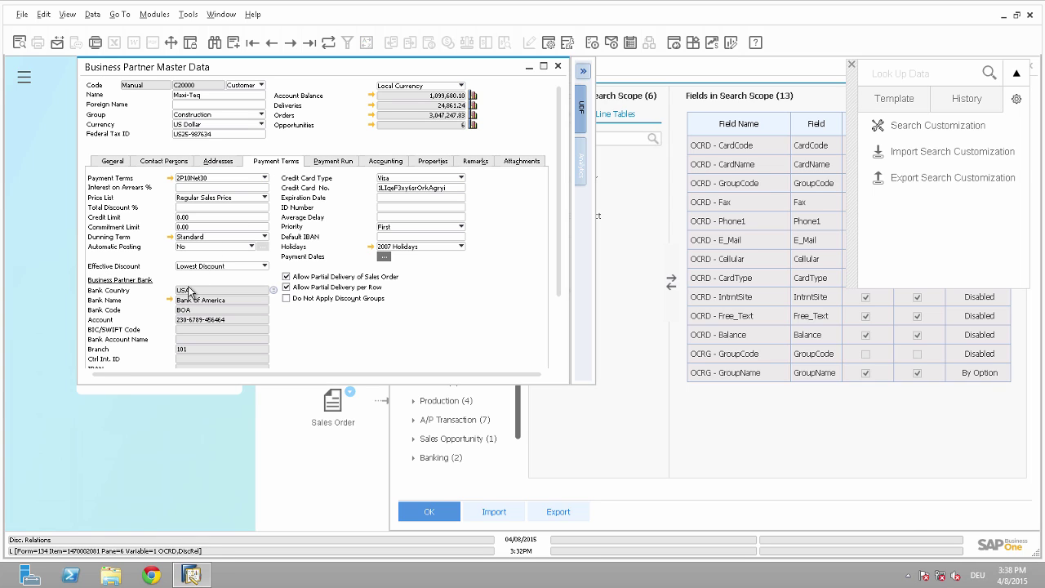
pyautogui.moveTo(187, 313)
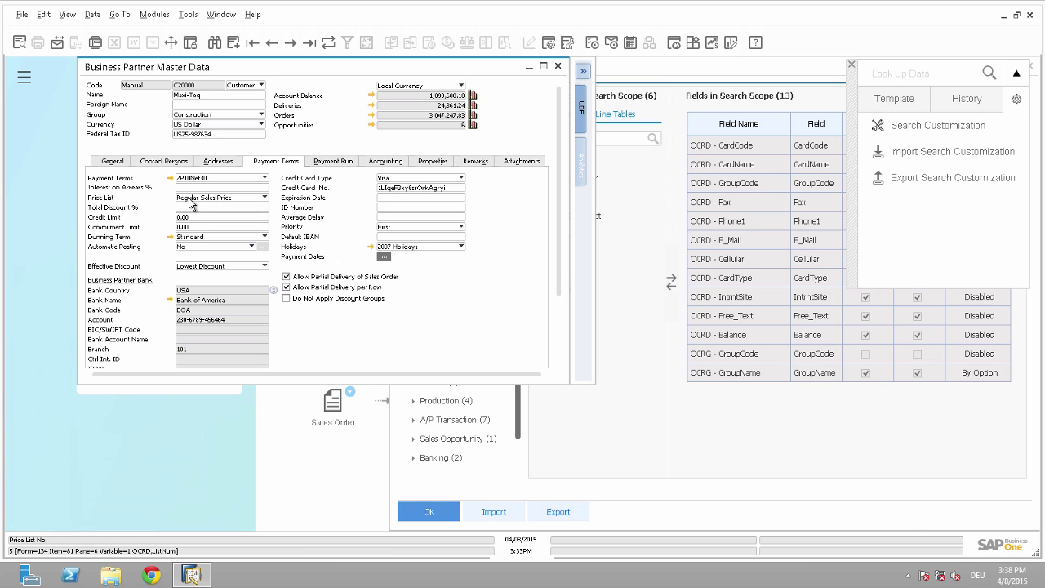
# Close the master data window and add OCRD - BankCode to the Business Partner search scope.
pyautogui.click(558, 65)
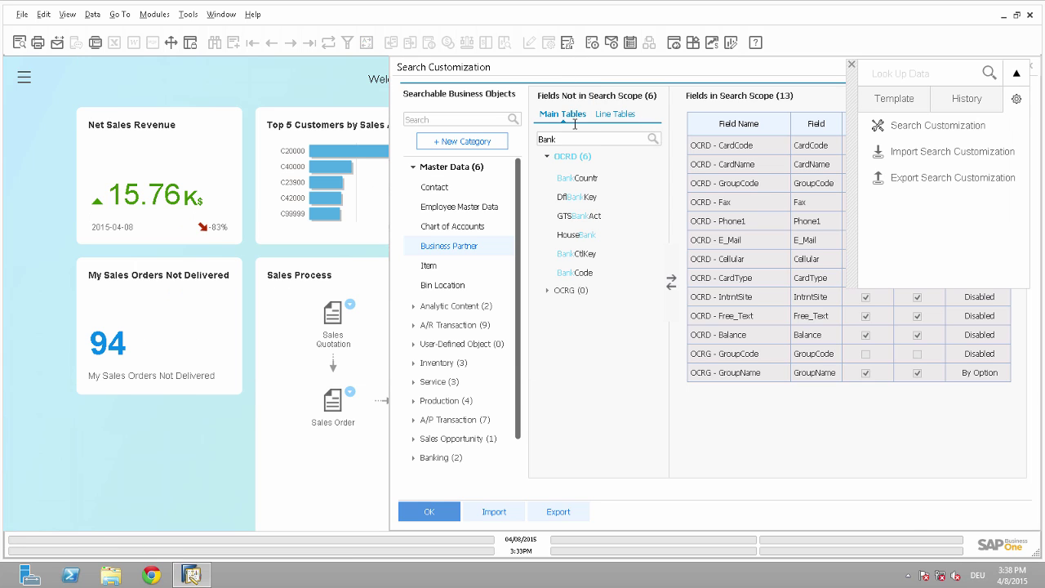
pyautogui.click(582, 272)
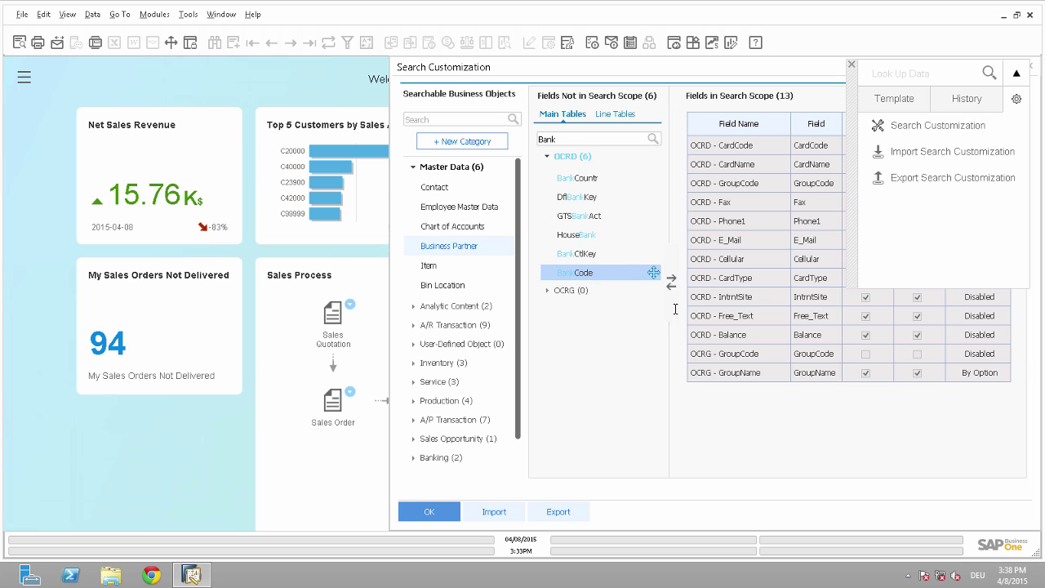
pyautogui.moveTo(675, 309); pyautogui.dragTo(759, 400)
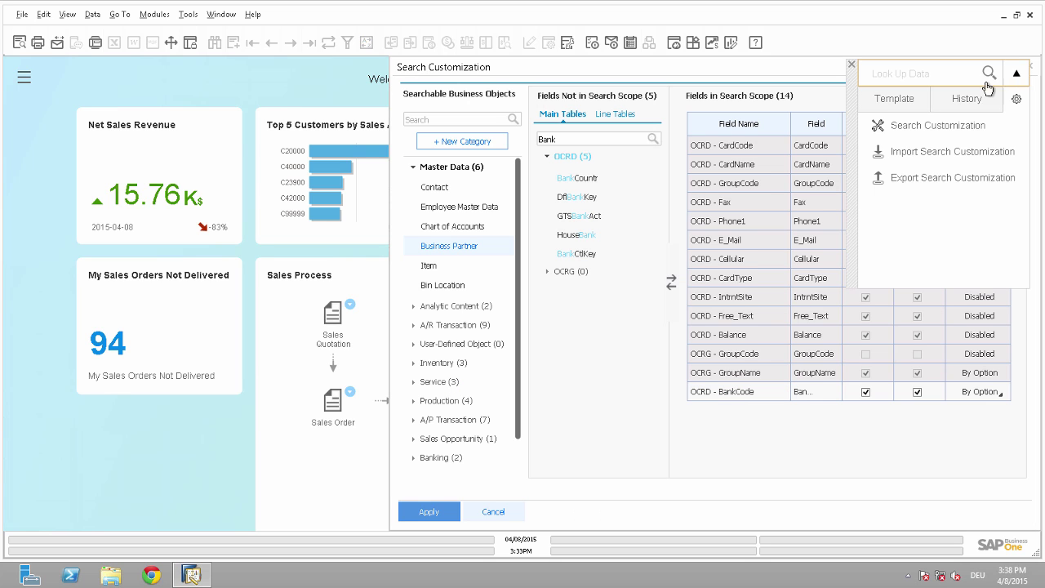
pyautogui.click(1016, 73)
pyautogui.click(851, 65)
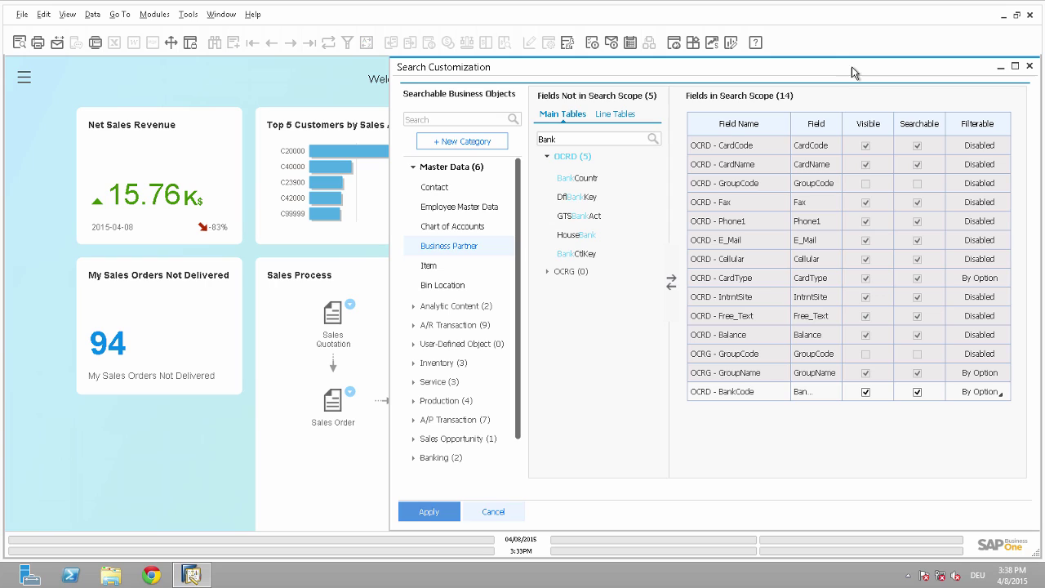
# Check the BankCode entry's Filterable setting, leaving it By Option.
pyautogui.click(747, 395)
pyautogui.click(990, 395)
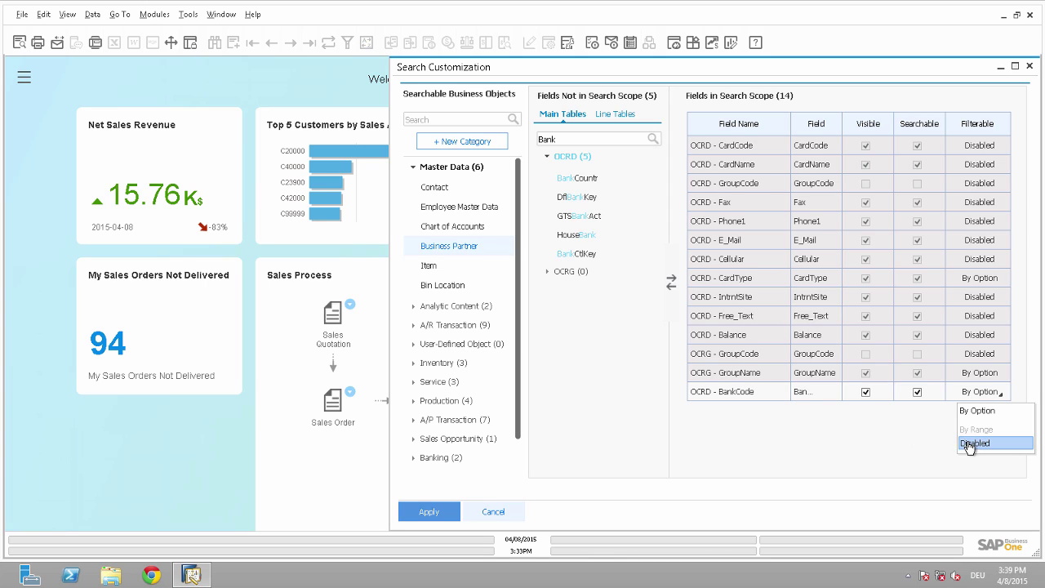
pyautogui.click(877, 430)
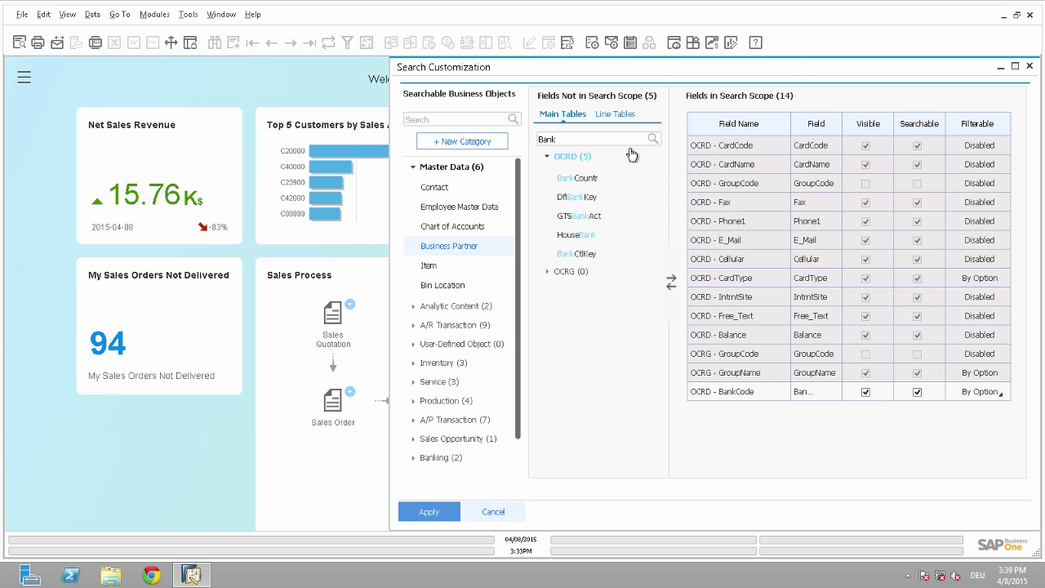
# Search for 'listnum' and 'Sta' and add ListNum and State1 to the search scope.
pyautogui.moveTo(559, 142); pyautogui.dragTo(530, 154)
pyautogui.write('listnum')
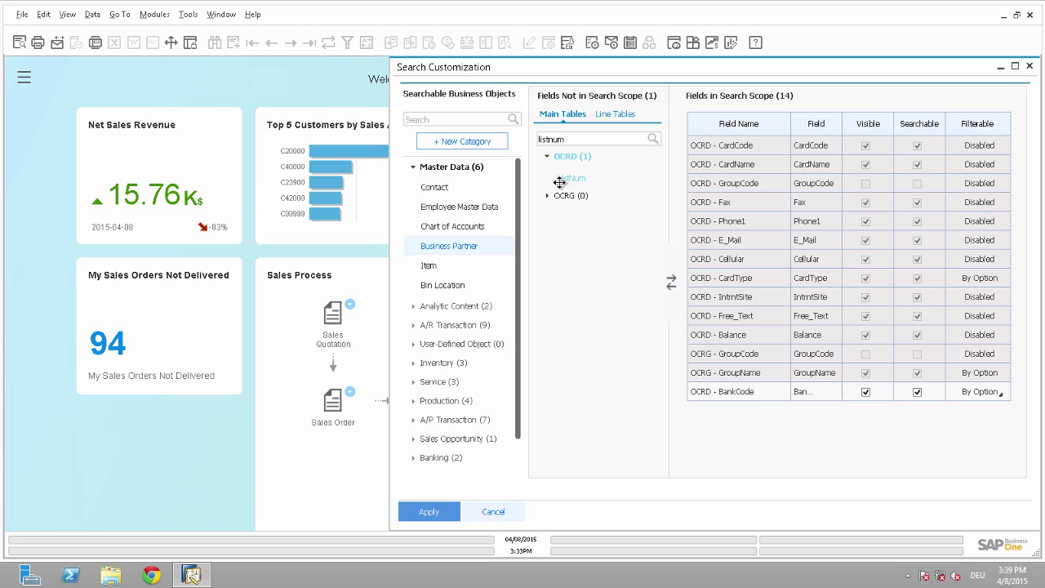
pyautogui.moveTo(571, 178); pyautogui.dragTo(712, 413)
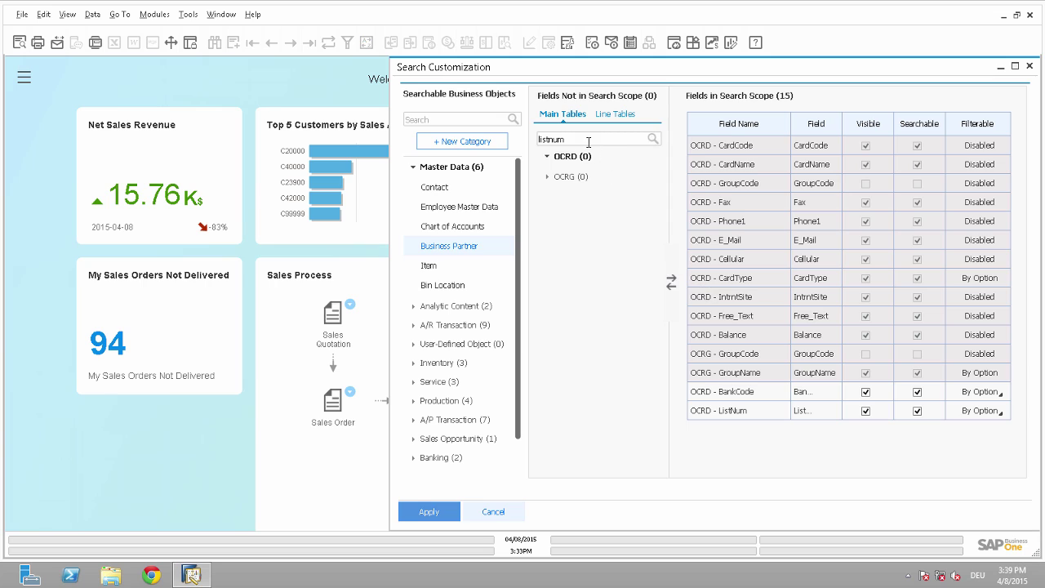
pyautogui.doubleClick(535, 142)
pyautogui.write('State')
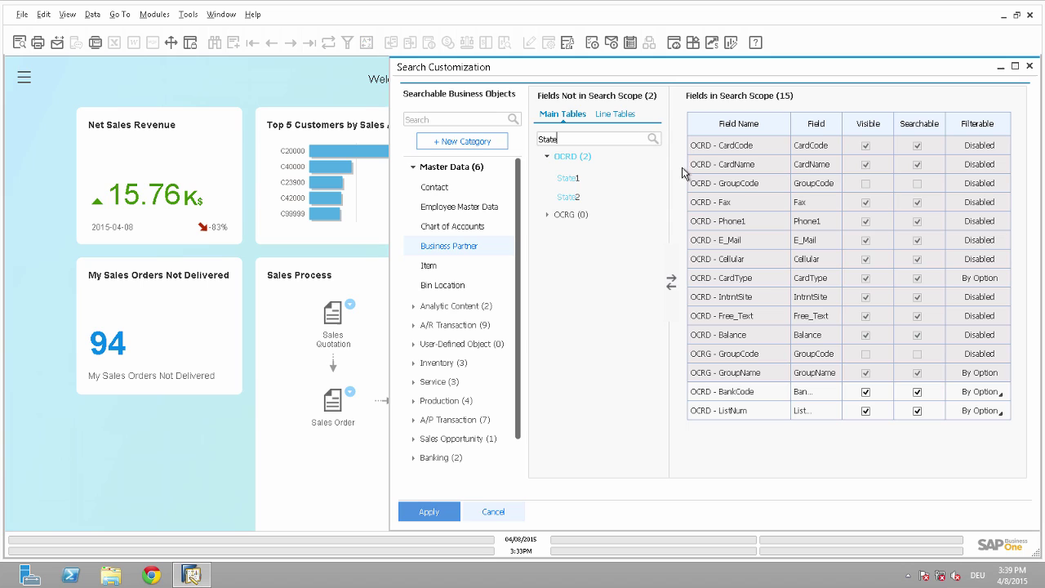
pyautogui.click(569, 178)
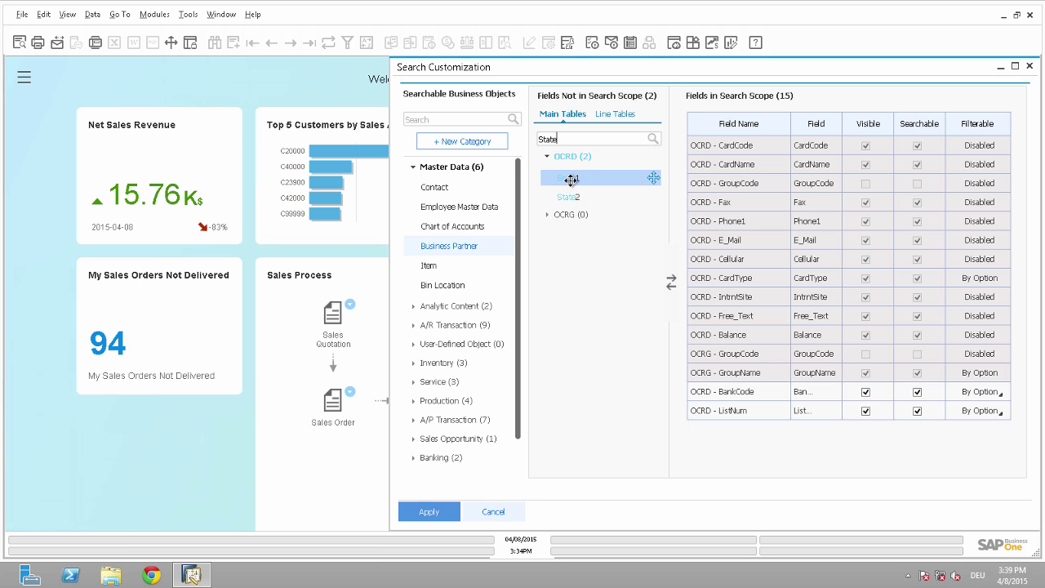
pyautogui.moveTo(572, 187); pyautogui.dragTo(721, 443)
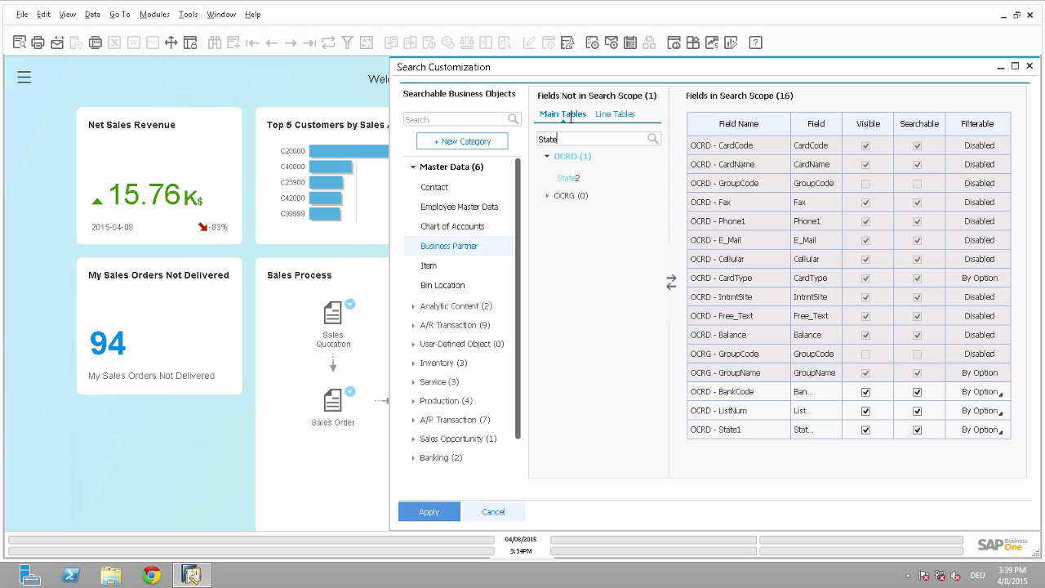
# On Line Tables, search 'stat' and add CRD1 - State to the search scope.
pyautogui.click(618, 119)
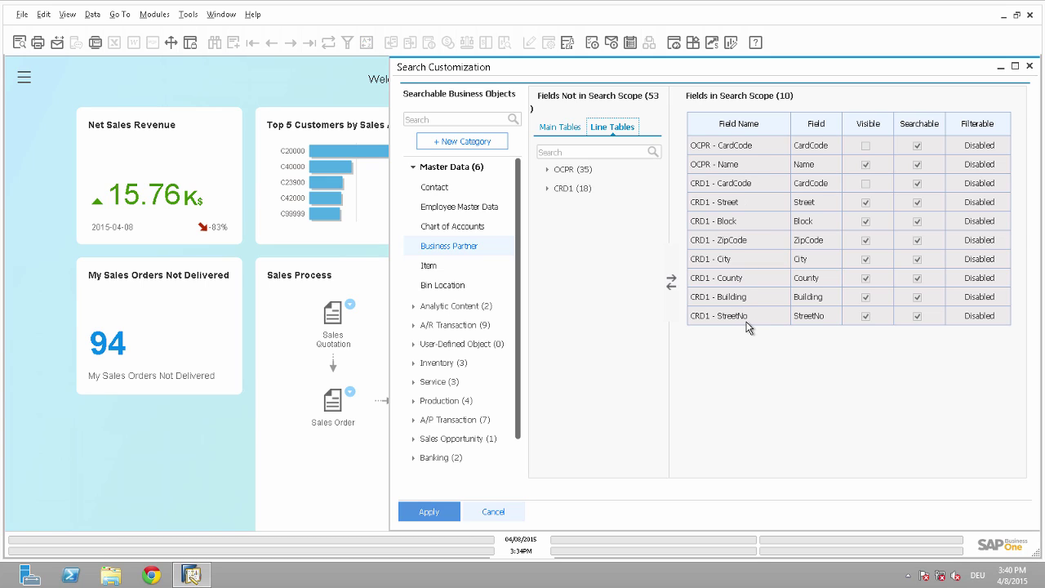
pyautogui.click(575, 151)
pyautogui.write('state')
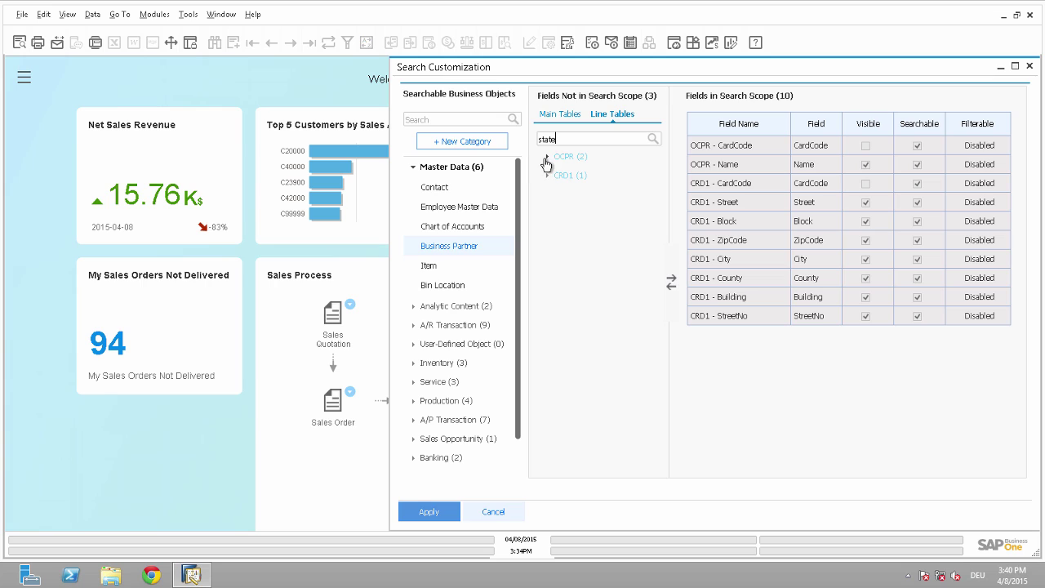
pyautogui.click(546, 158)
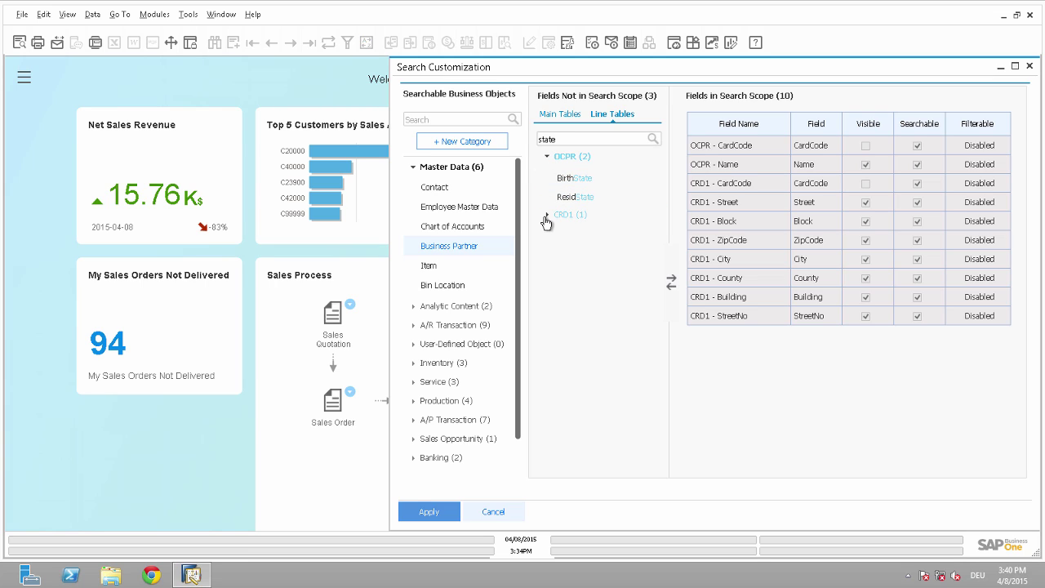
pyautogui.click(545, 216)
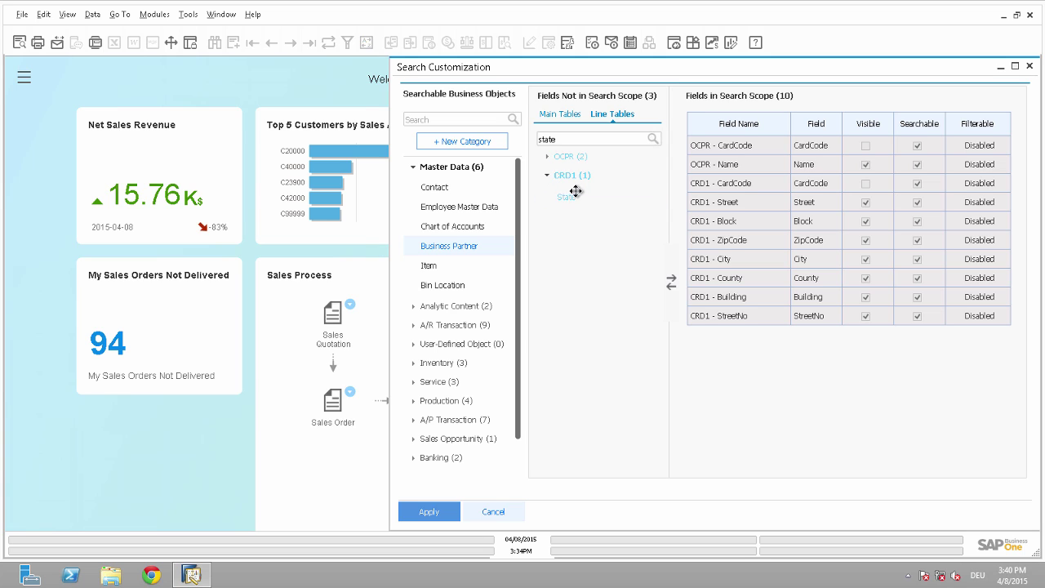
pyautogui.moveTo(575, 191); pyautogui.dragTo(769, 361)
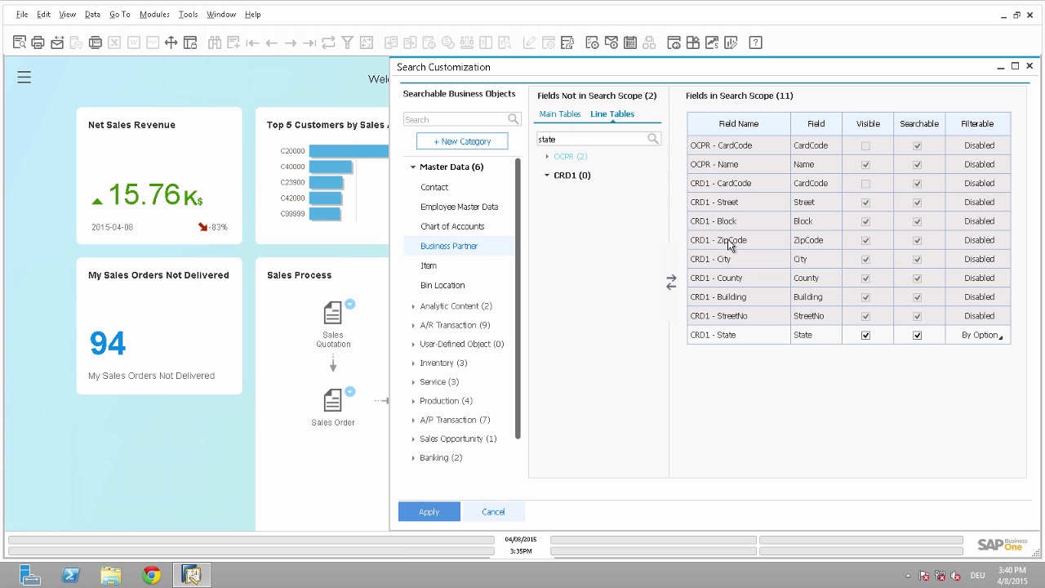
# Add OCRD - ZipCode via a 'Zipcod' search, then reselect CRD1 - State on Line Tables.
pyautogui.click(562, 114)
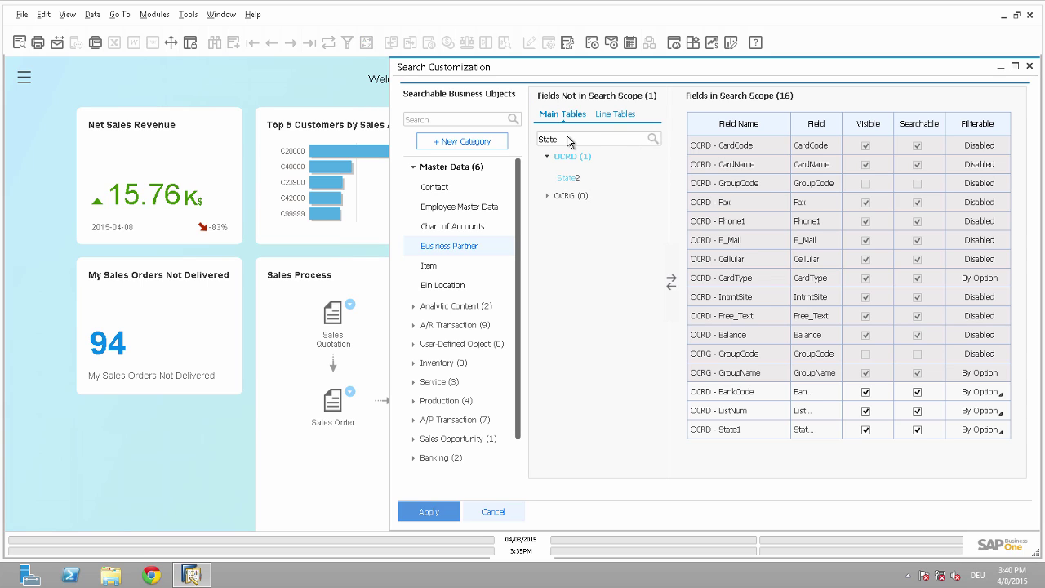
pyautogui.click(575, 140)
pyautogui.doubleClick(575, 140)
pyautogui.write('Zipcod')
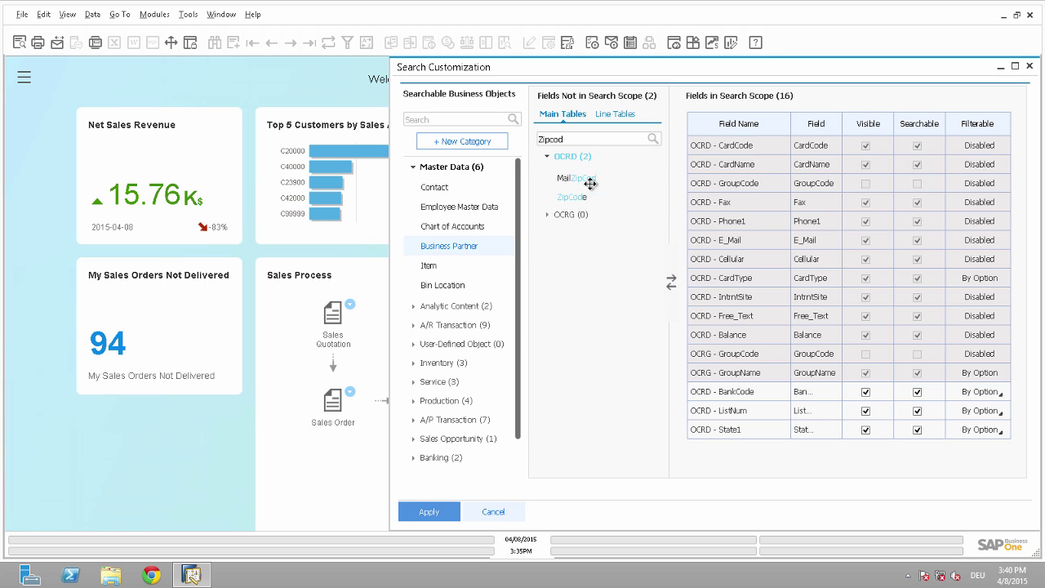
pyautogui.moveTo(573, 196); pyautogui.dragTo(738, 451)
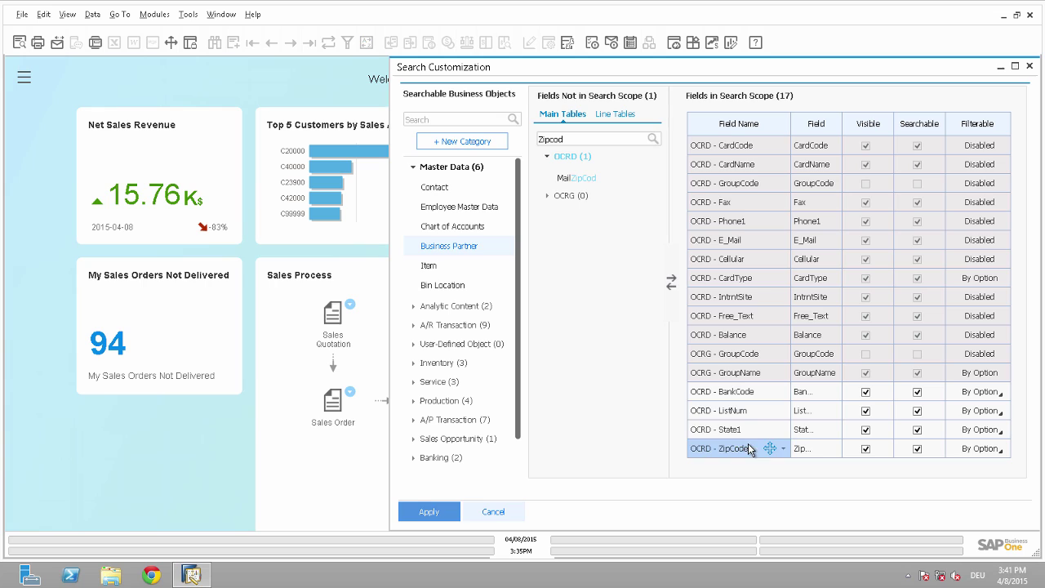
pyautogui.click(612, 115)
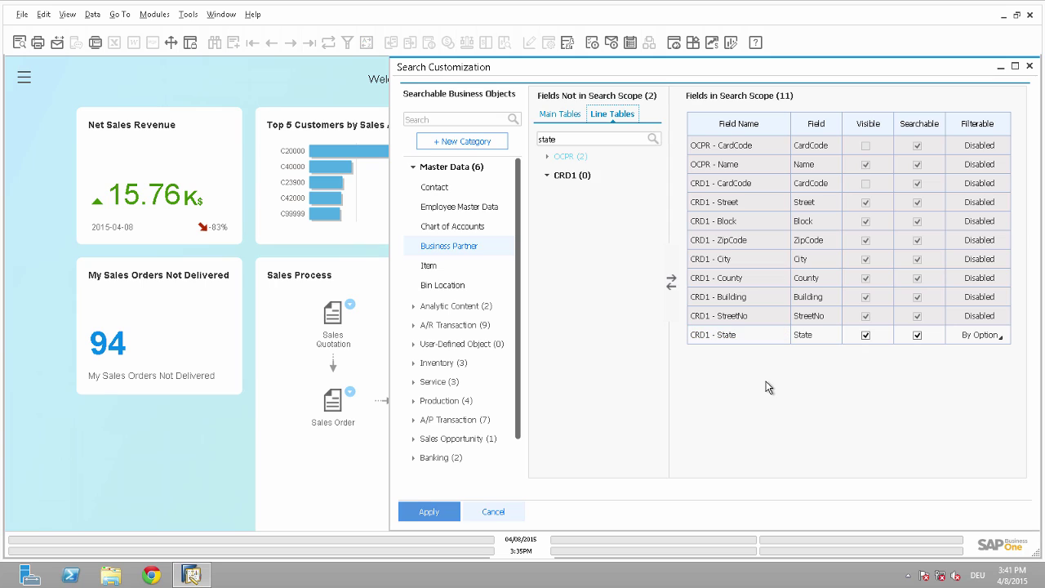
pyautogui.click(724, 340)
# Save the customization changes and export them to the Desktop as new_es_scope.
pyautogui.click(423, 514)
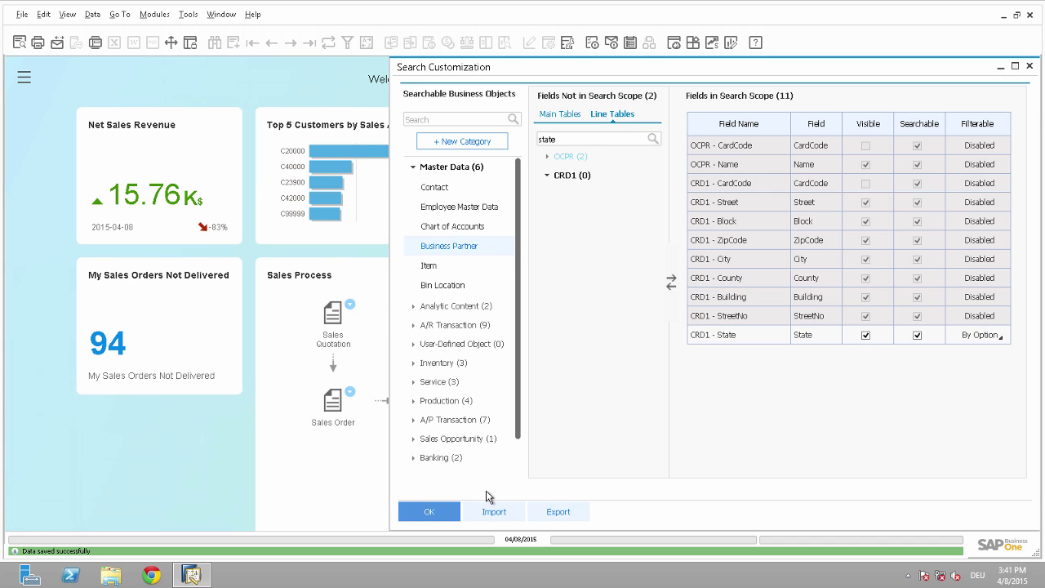
pyautogui.click(441, 518)
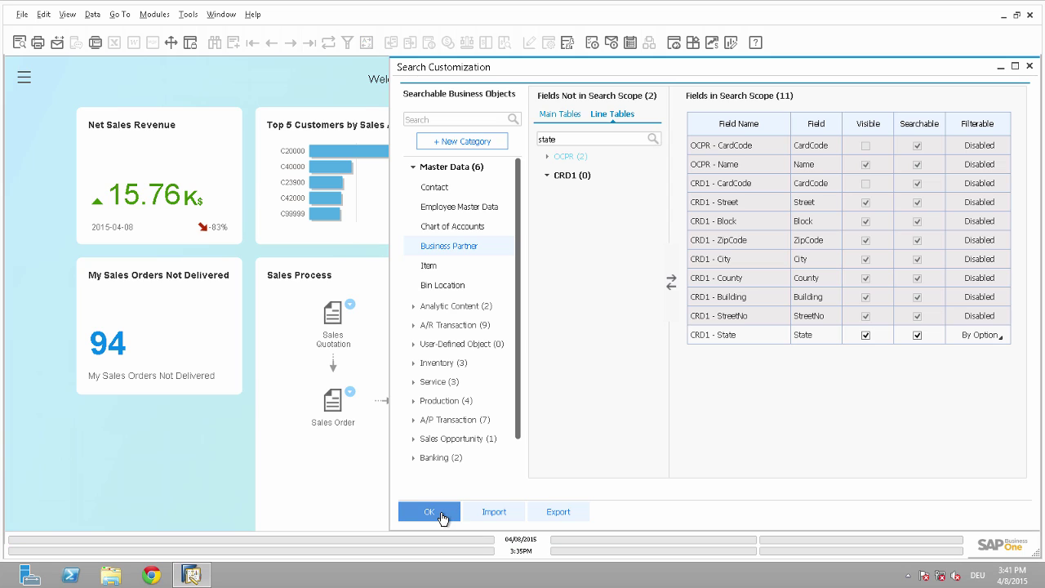
pyautogui.click(560, 512)
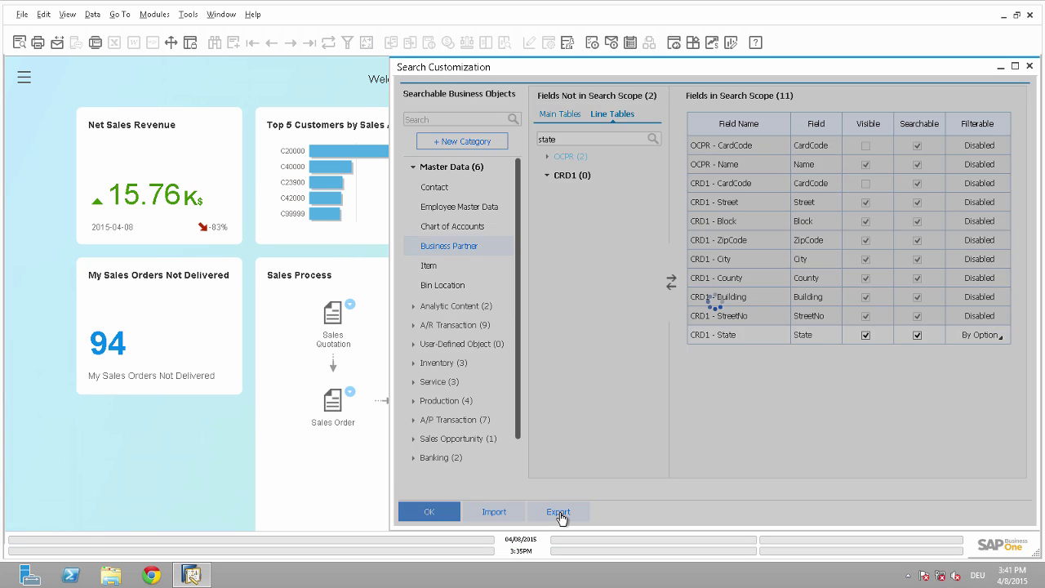
pyautogui.click(575, 488)
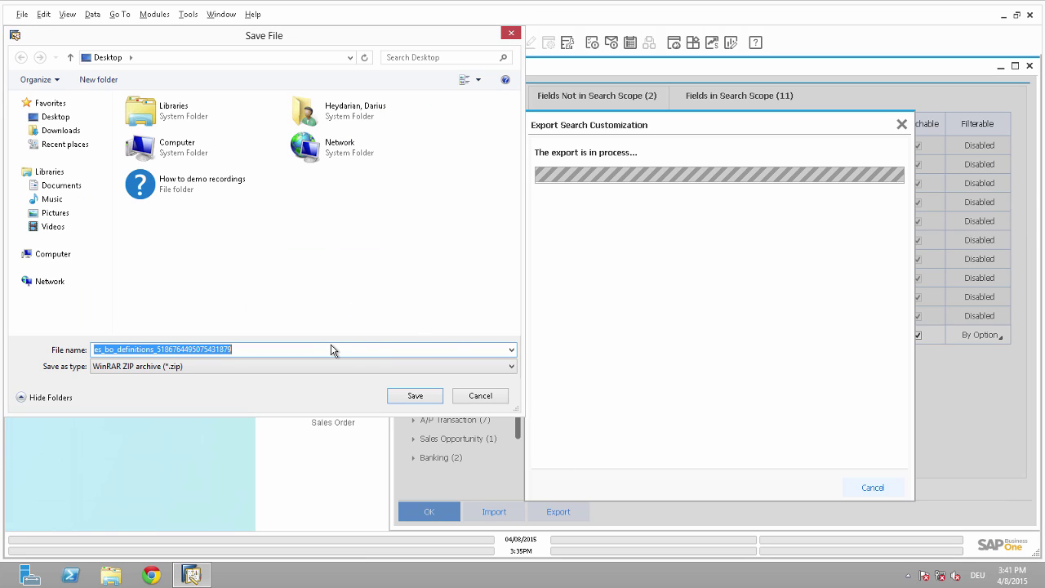
pyautogui.write('new_es')
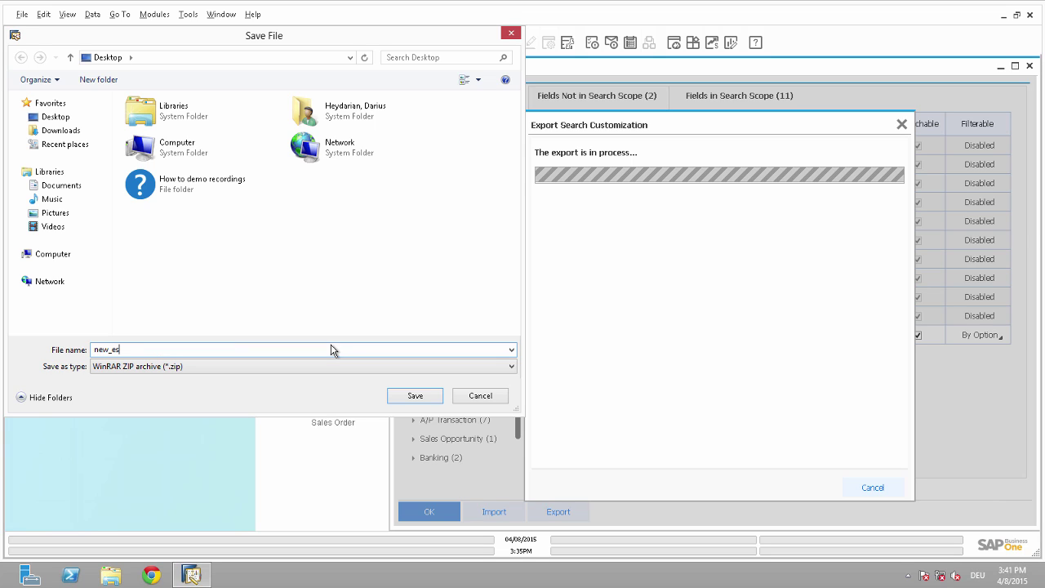
pyautogui.write('_scope')
pyautogui.click(392, 398)
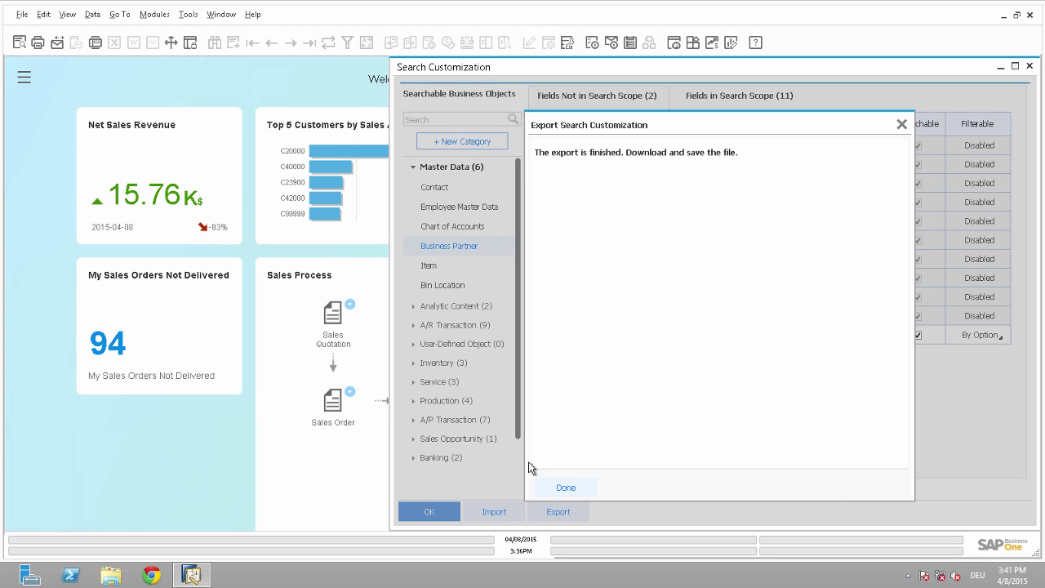
pyautogui.click(559, 483)
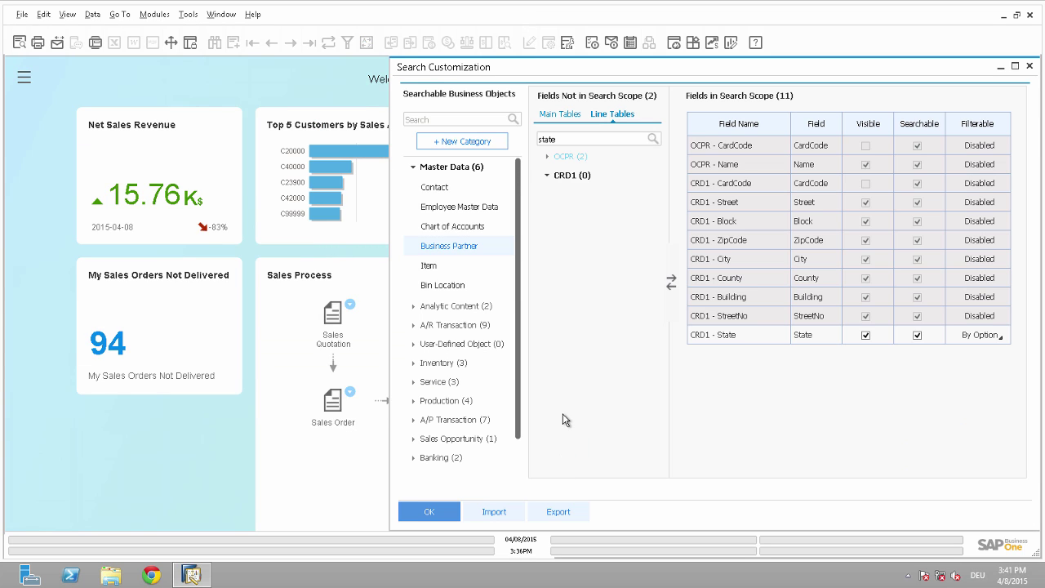
# Apply the customization, look up 'HSBC', and narrow results to the Business Partner category.
pyautogui.click(453, 510)
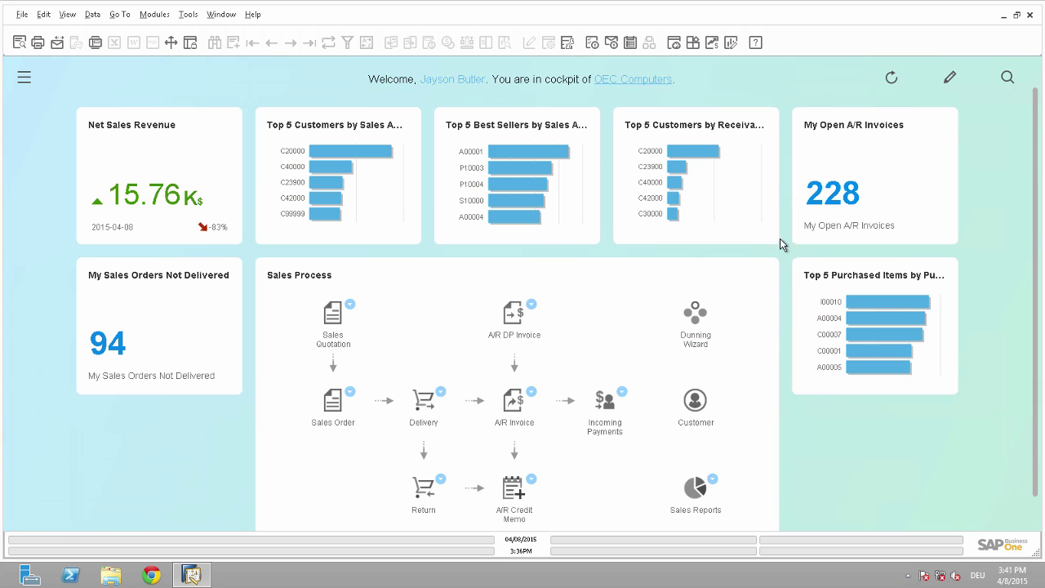
pyautogui.click(1007, 78)
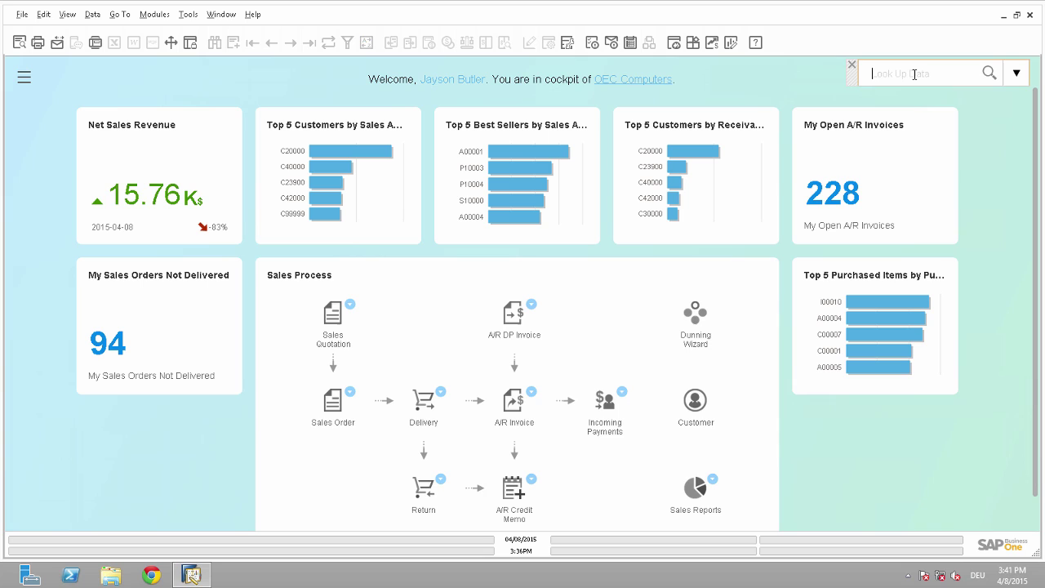
pyautogui.write('HSBC')
pyautogui.press('Return')
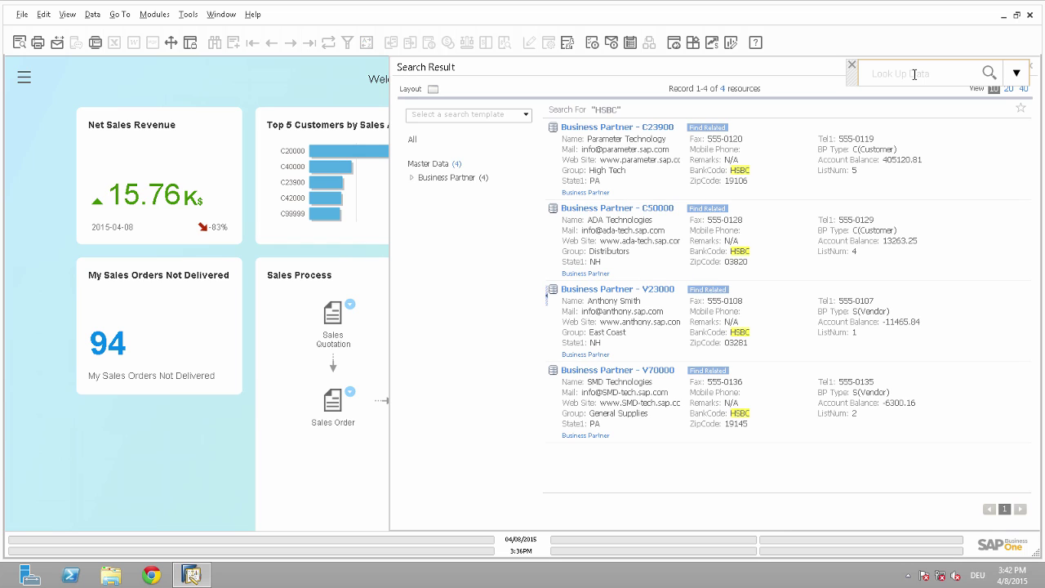
pyautogui.click(411, 178)
pyautogui.moveTo(572, 238)
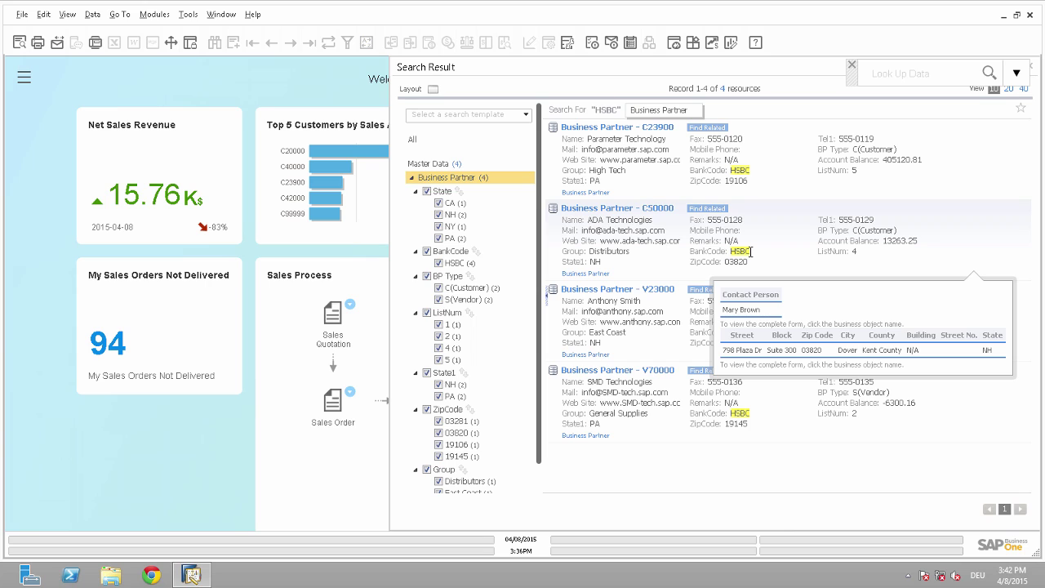
# Filter the HSBC results to State PA, ListNum 5 and ZipCodes 19106 and 19145.
pyautogui.click(426, 191)
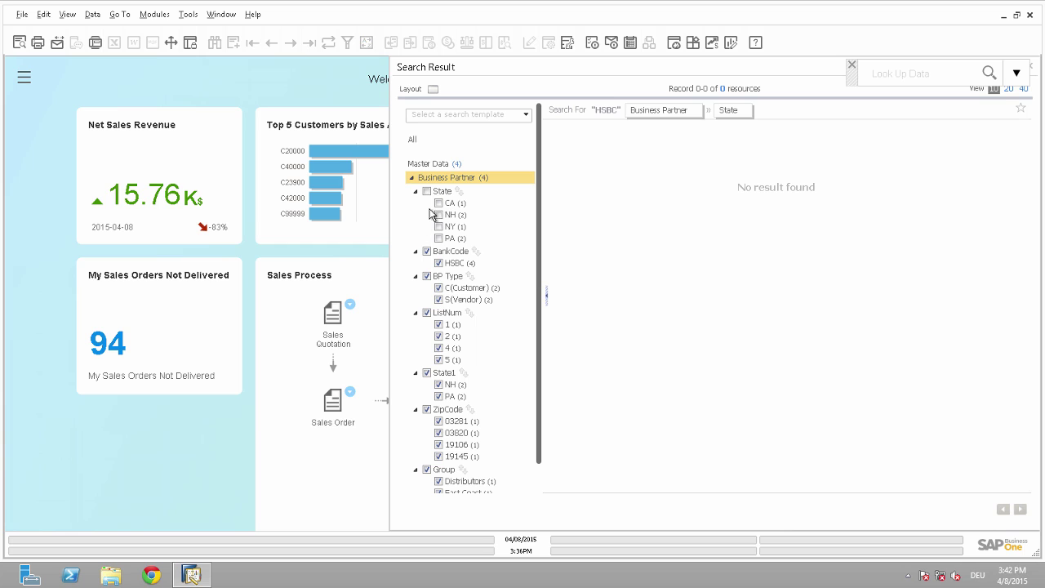
pyautogui.click(439, 239)
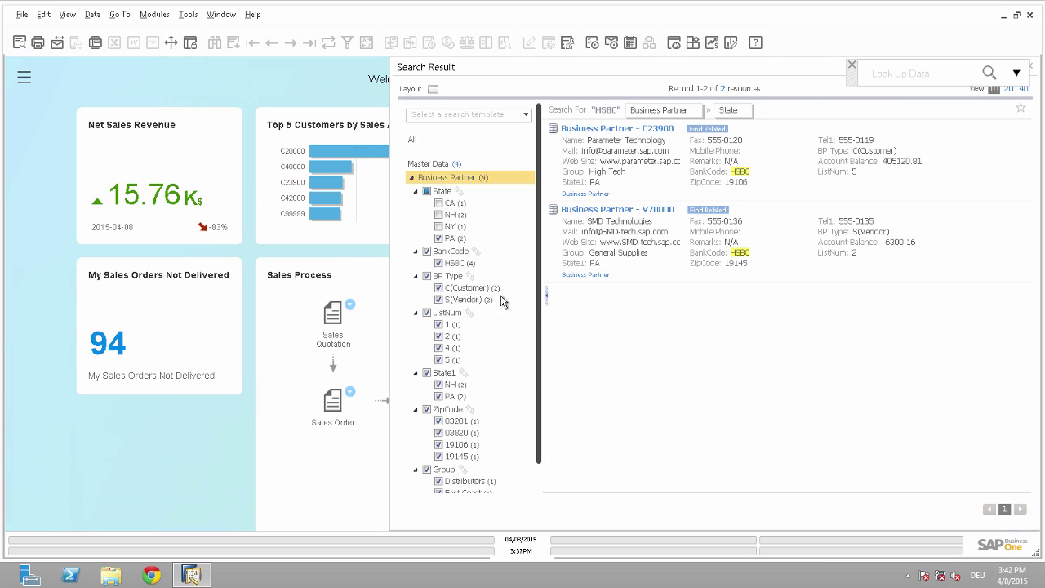
pyautogui.click(426, 314)
pyautogui.click(438, 359)
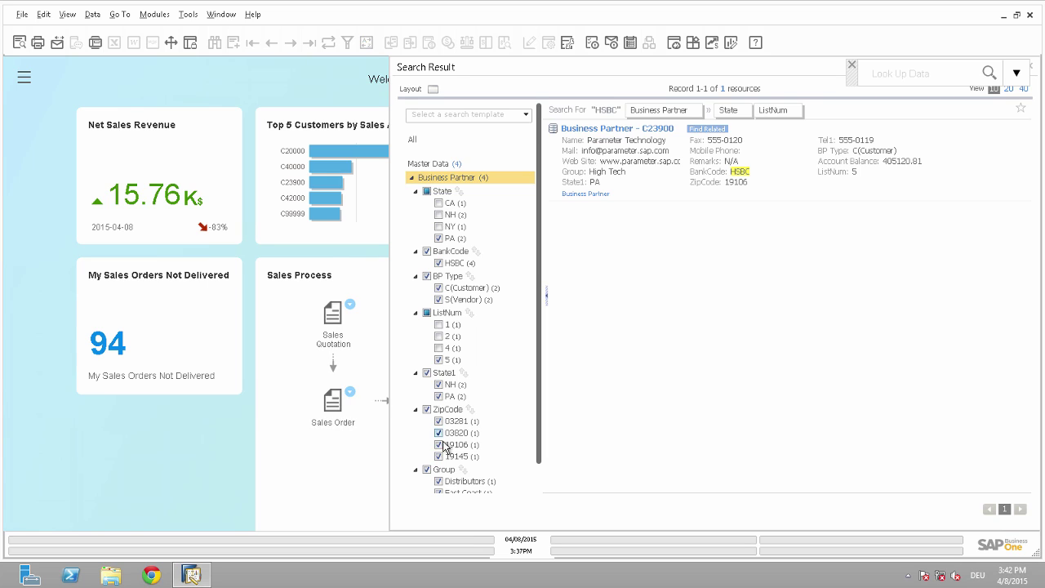
pyautogui.click(426, 410)
pyautogui.click(439, 444)
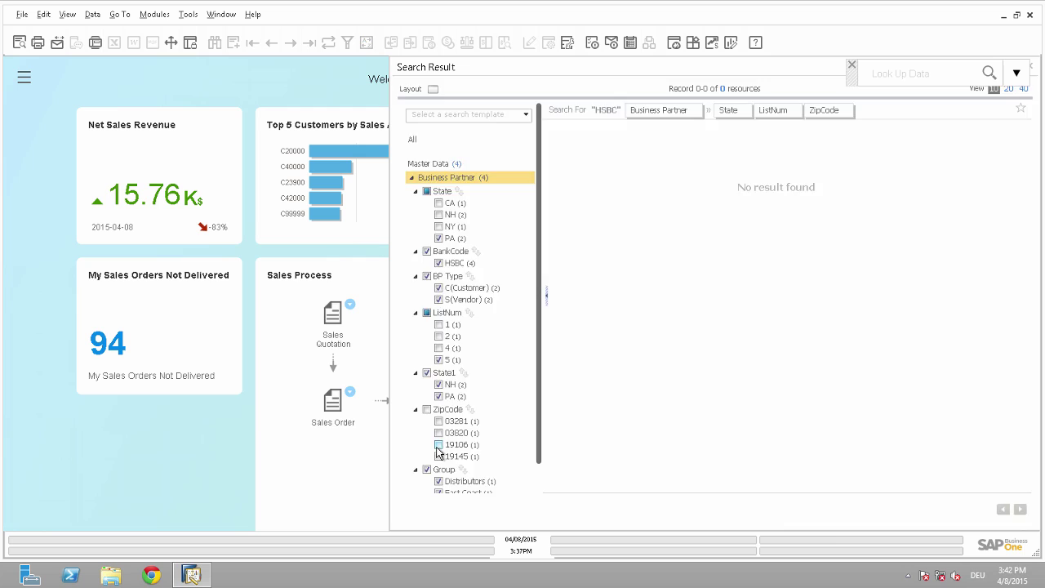
pyautogui.click(439, 456)
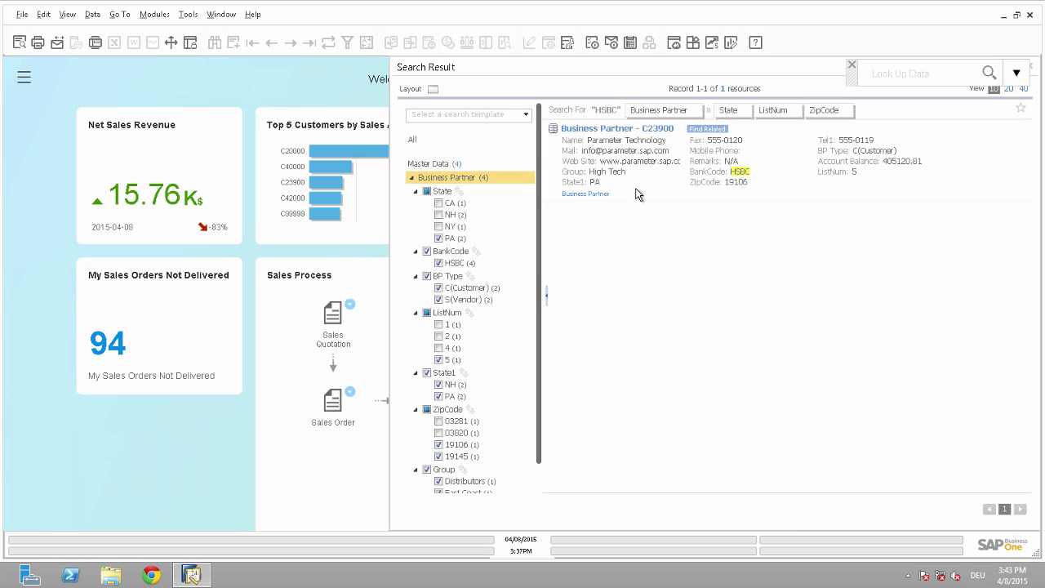
pyautogui.moveTo(616, 154)
# Start Import Search Customization from the Look Up panel's gear options.
pyautogui.click(937, 68)
pyautogui.click(1017, 73)
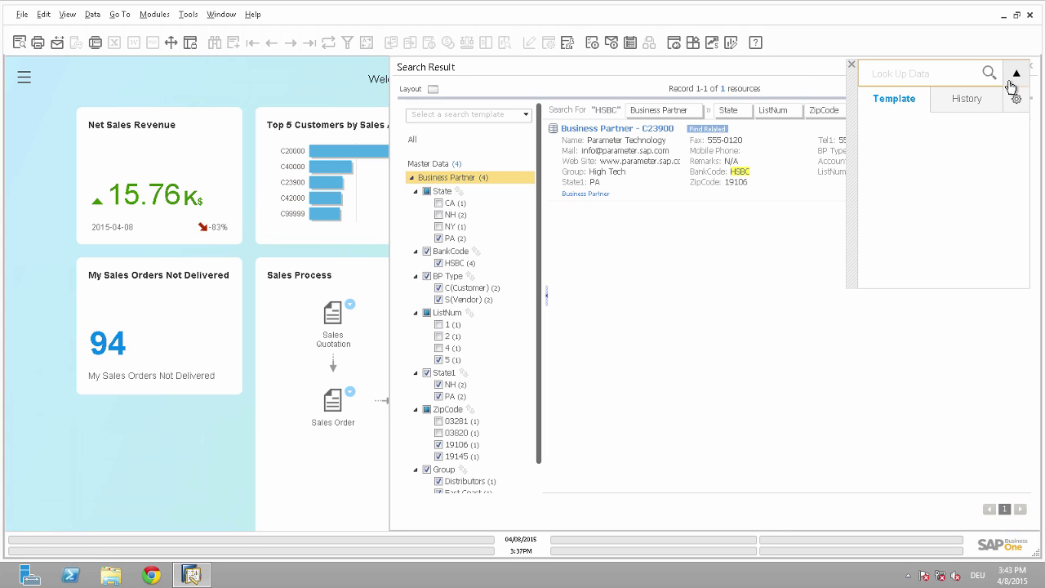
pyautogui.click(1016, 100)
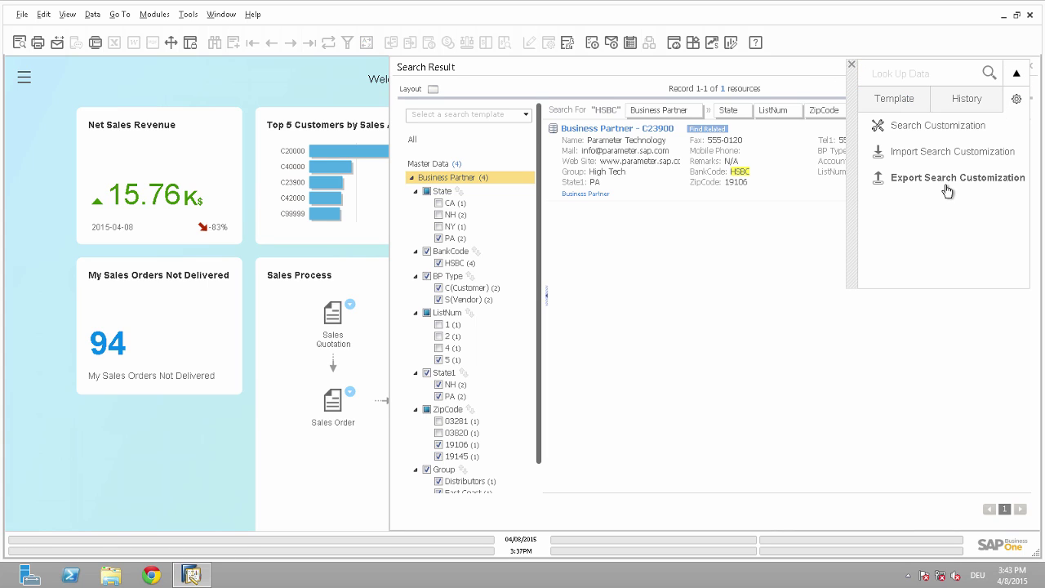
pyautogui.click(916, 157)
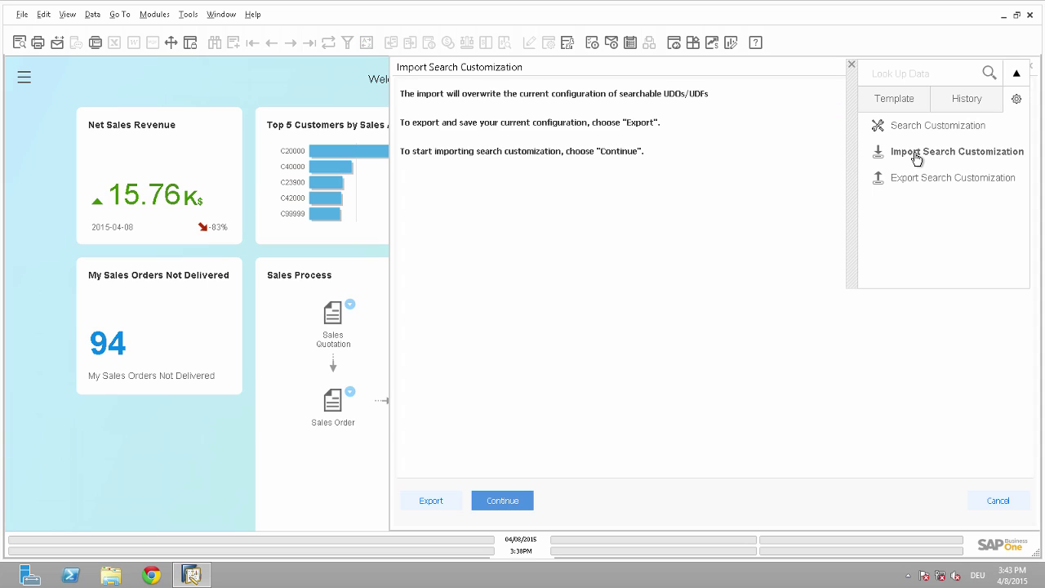
# Import and deploy the initial_state_es backup with Skip Error, then finish the import.
pyautogui.click(527, 501)
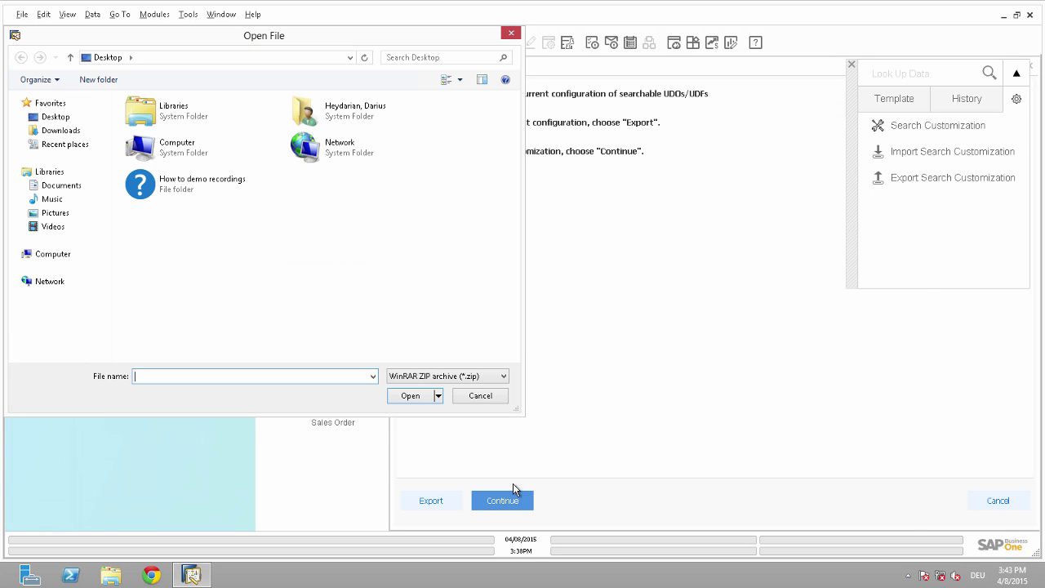
pyautogui.click(345, 189)
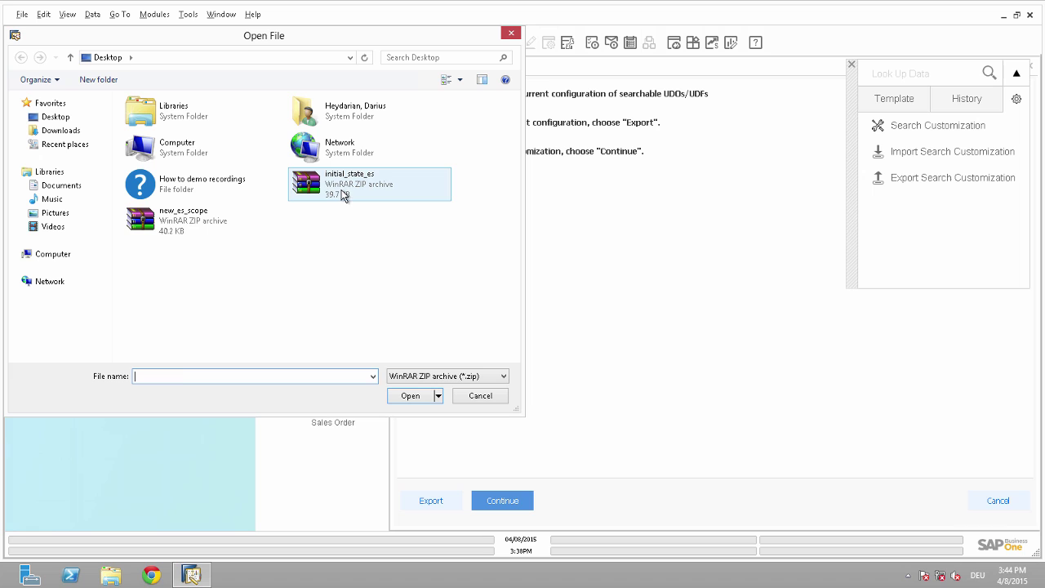
pyautogui.click(416, 394)
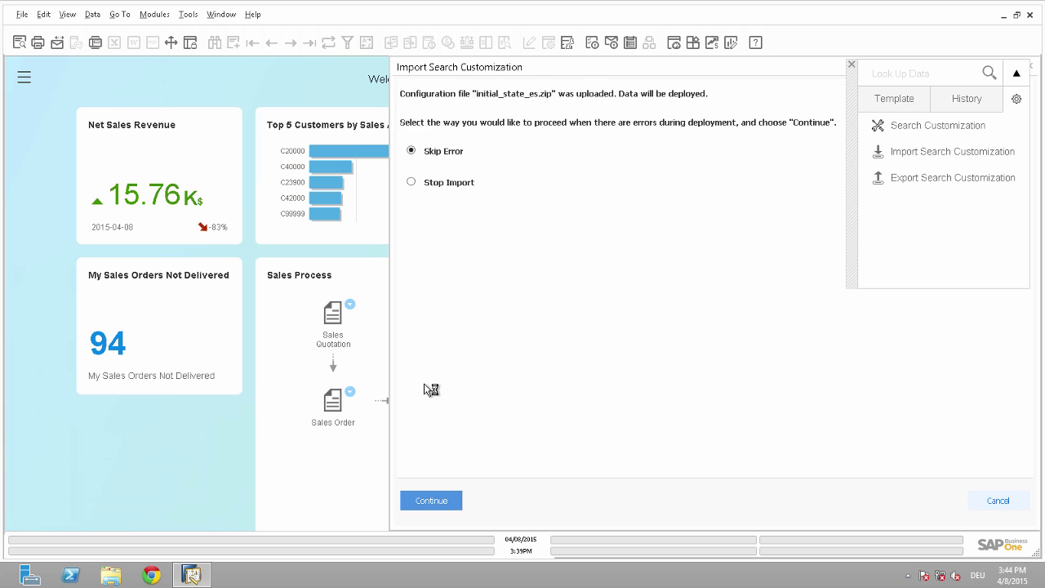
pyautogui.click(439, 499)
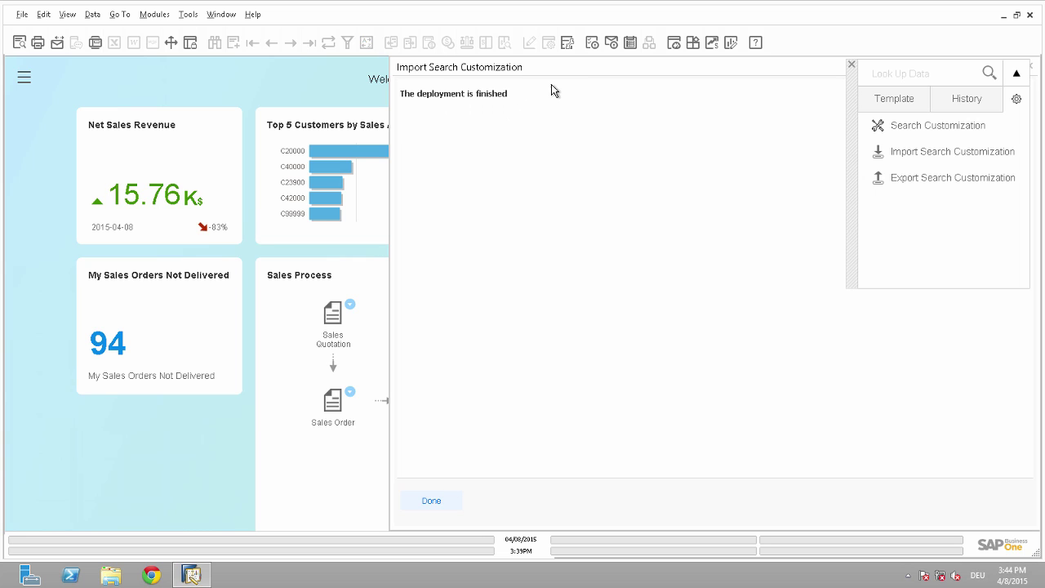
pyautogui.click(438, 501)
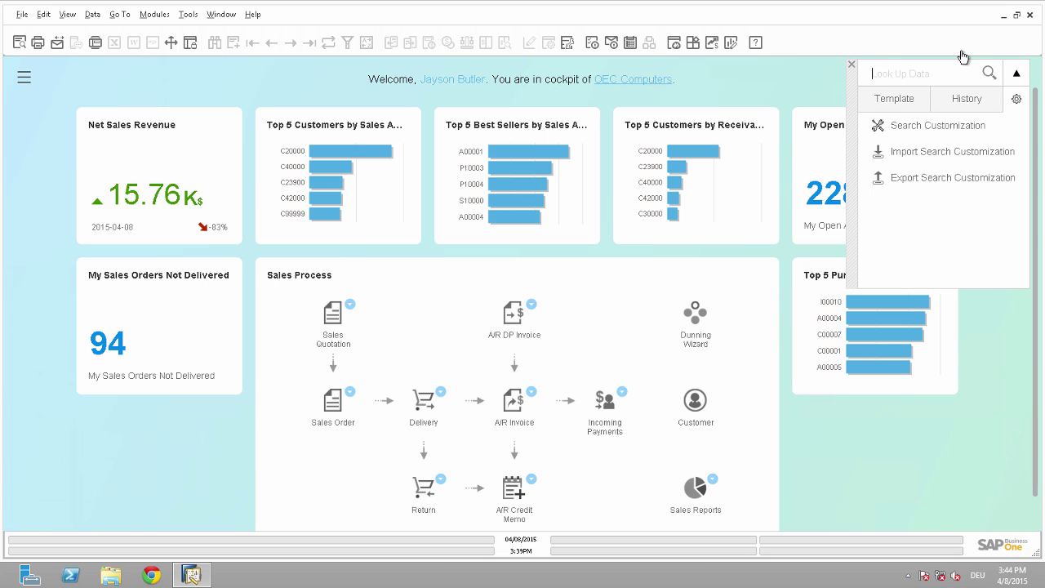
pyautogui.write('A0002')
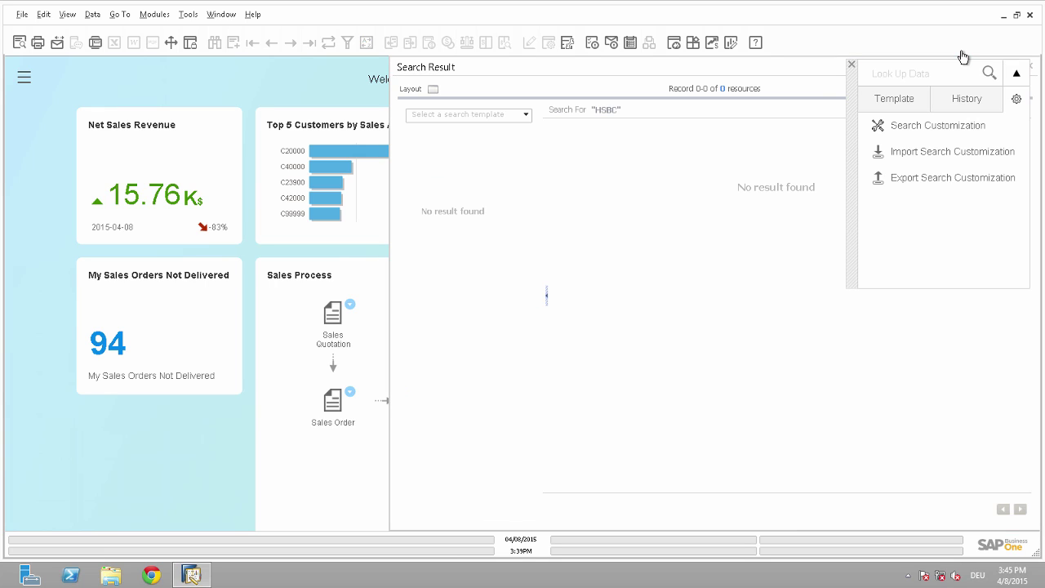
pyautogui.click(971, 67)
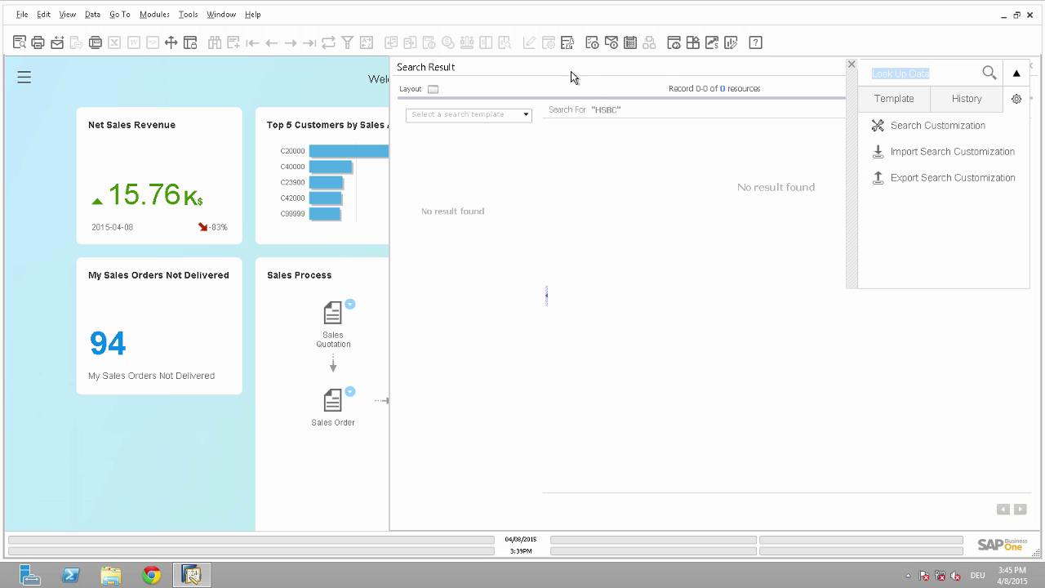
pyautogui.click(678, 77)
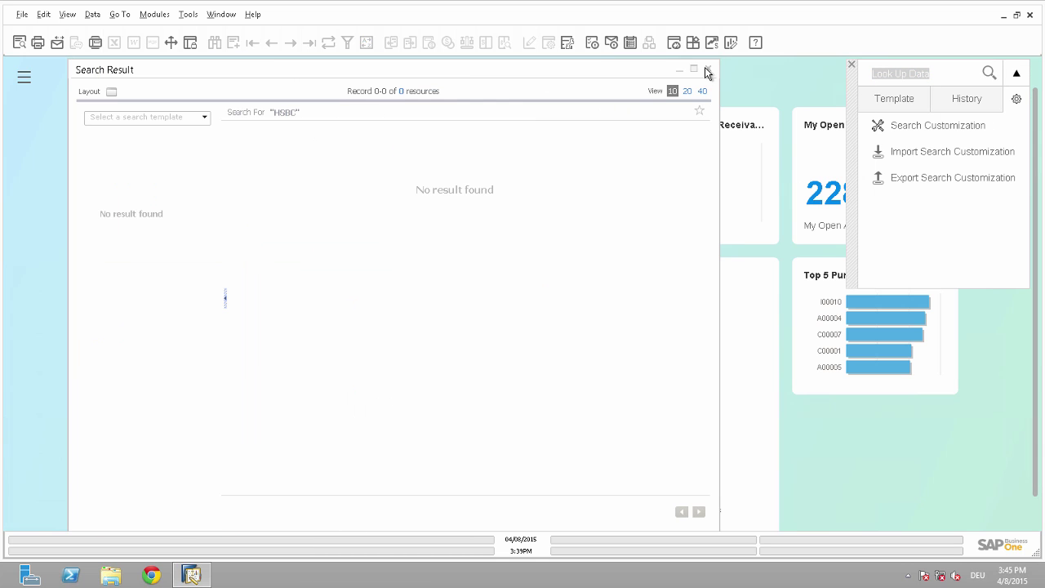
pyautogui.click(707, 70)
pyautogui.click(943, 75)
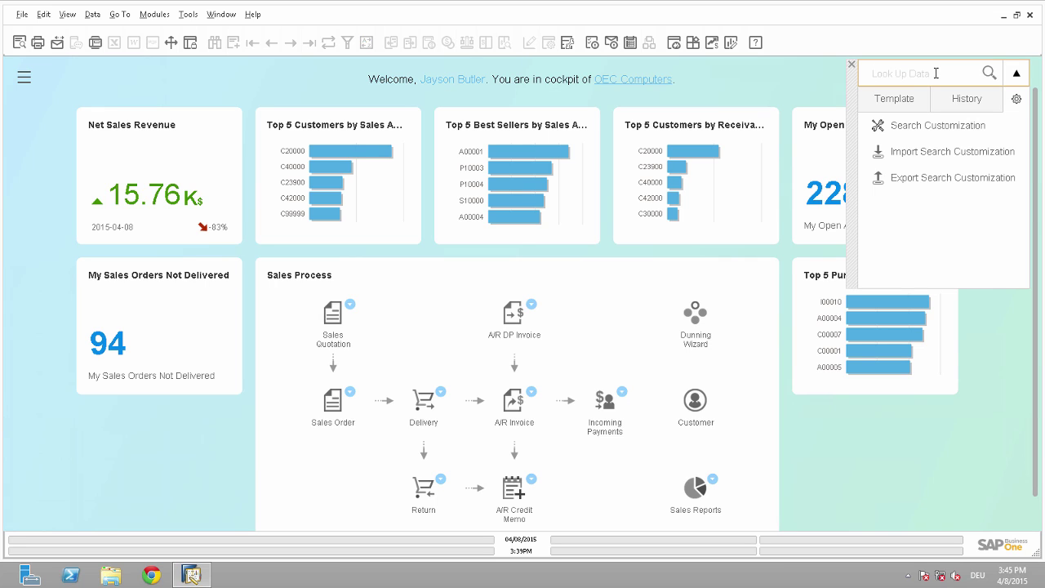
# Search Look Up Data for 'C3', narrow to Business Partner, and close the lookup panel.
pyautogui.write('C3')
pyautogui.press('Return')
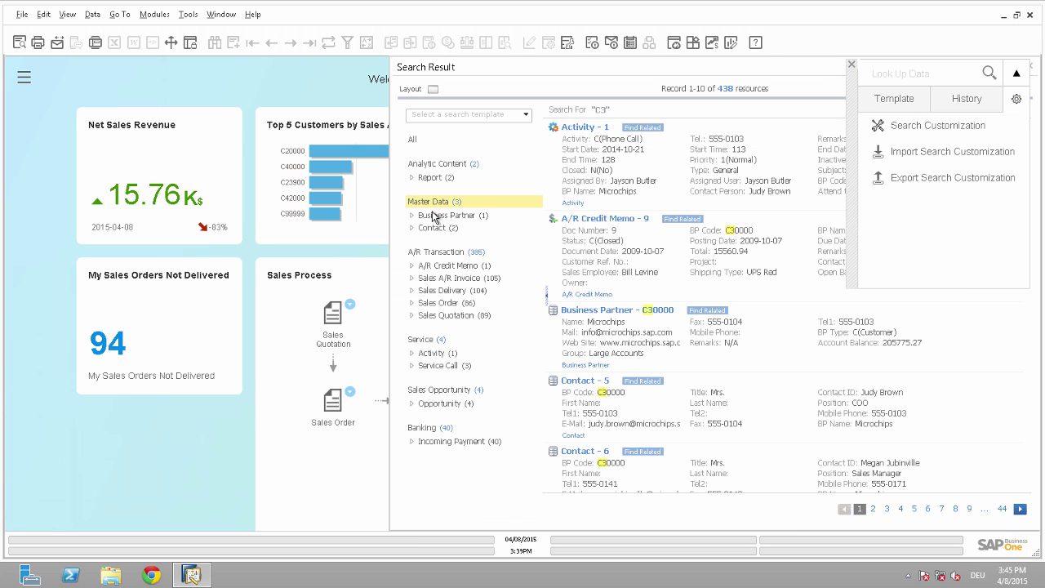
pyautogui.click(434, 217)
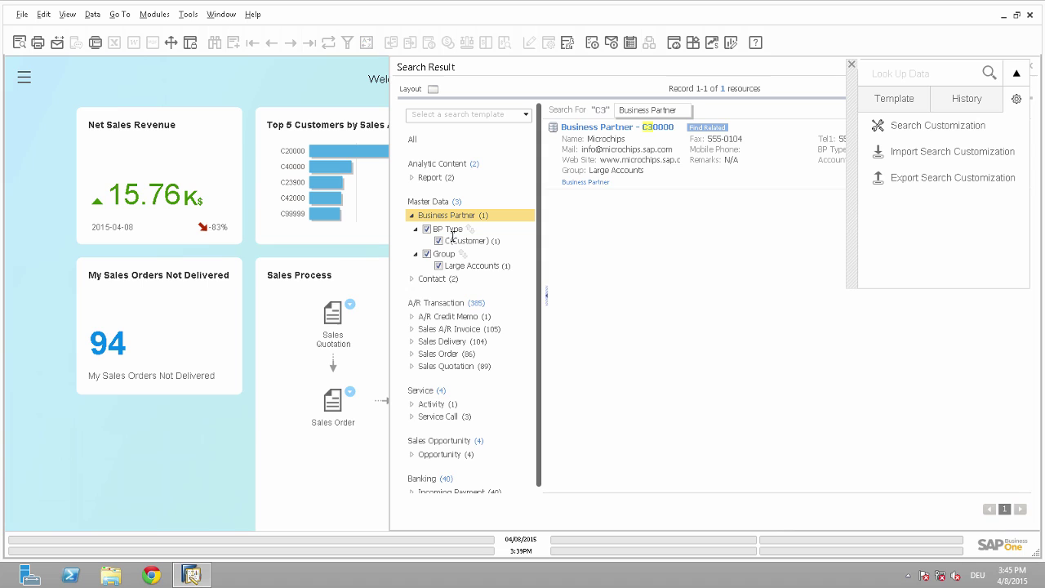
pyautogui.click(852, 65)
pyautogui.moveTo(651, 150)
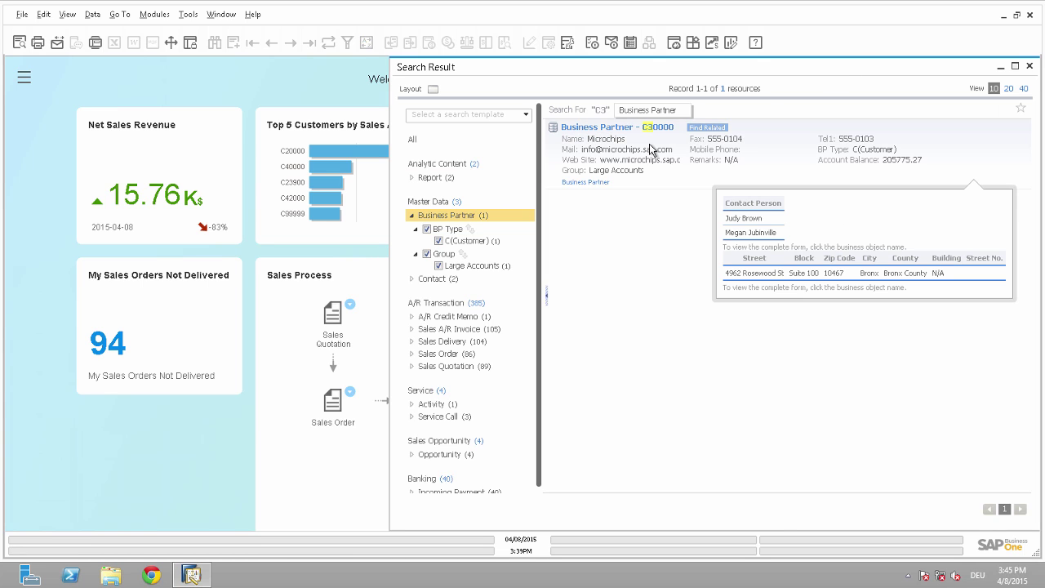